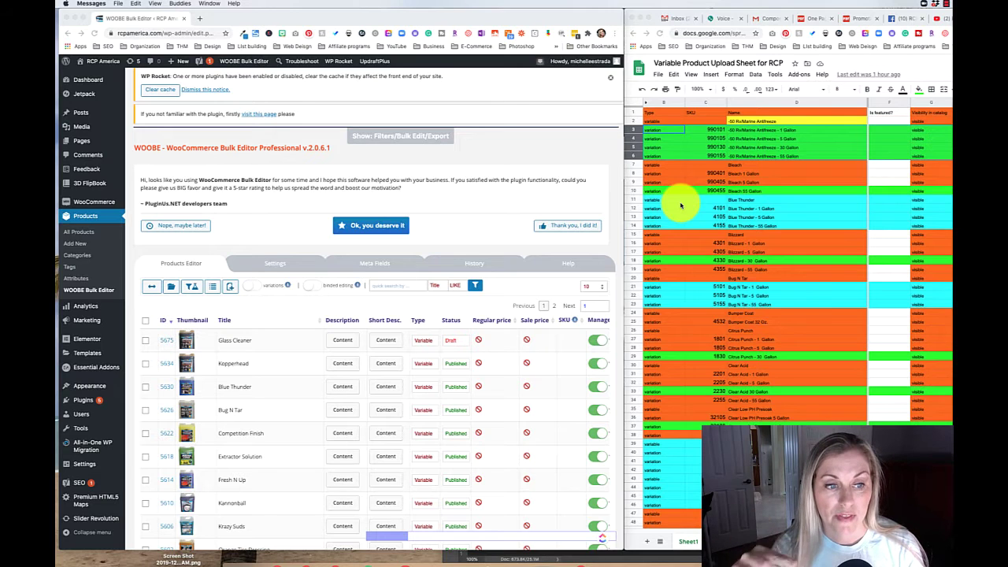
scroll(234, 445, "down", 3)
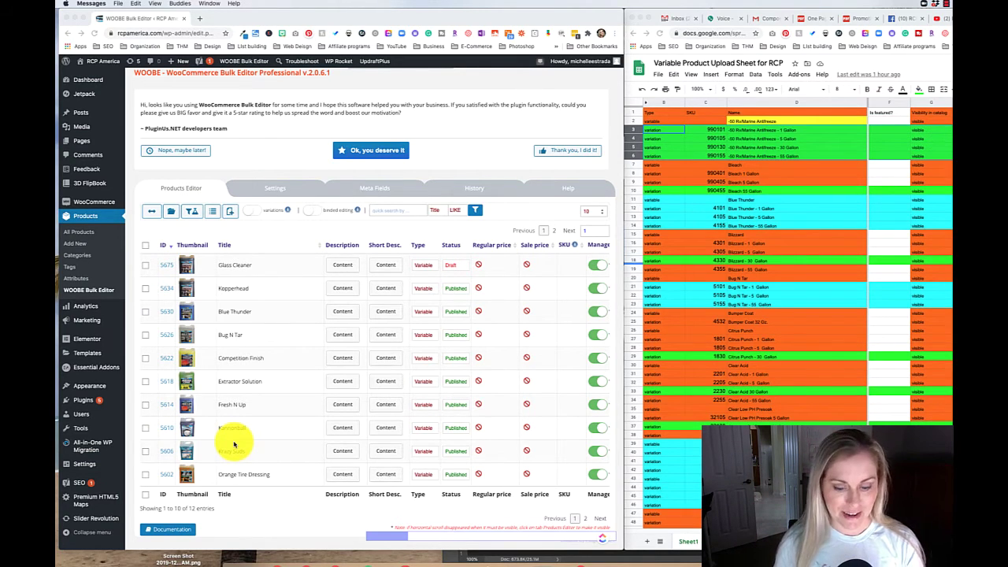
left_click(504, 119)
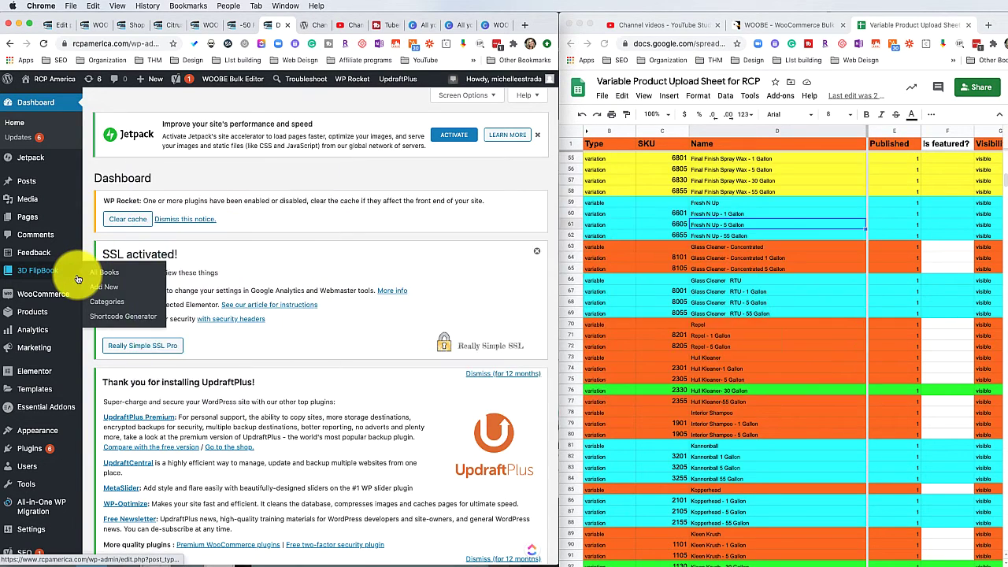
Create a new product in the store with the title Final Finish Spray.
mouse_move(47, 312)
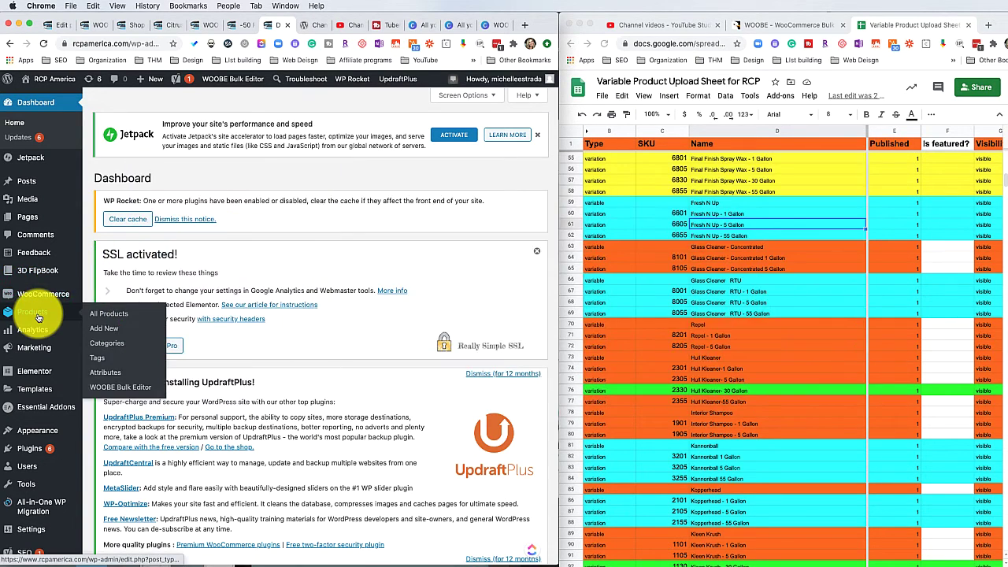
left_click(94, 329)
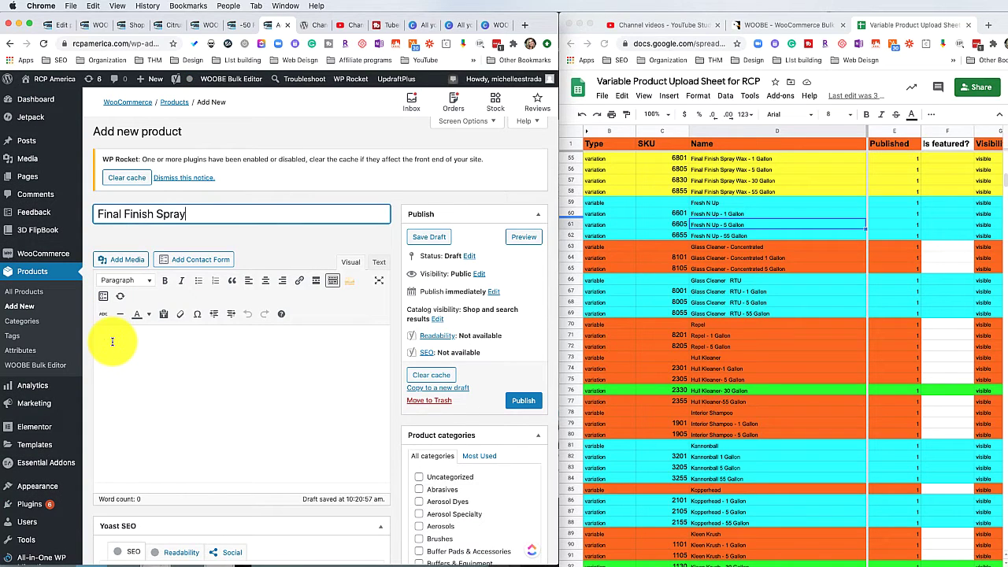
left_click(113, 341)
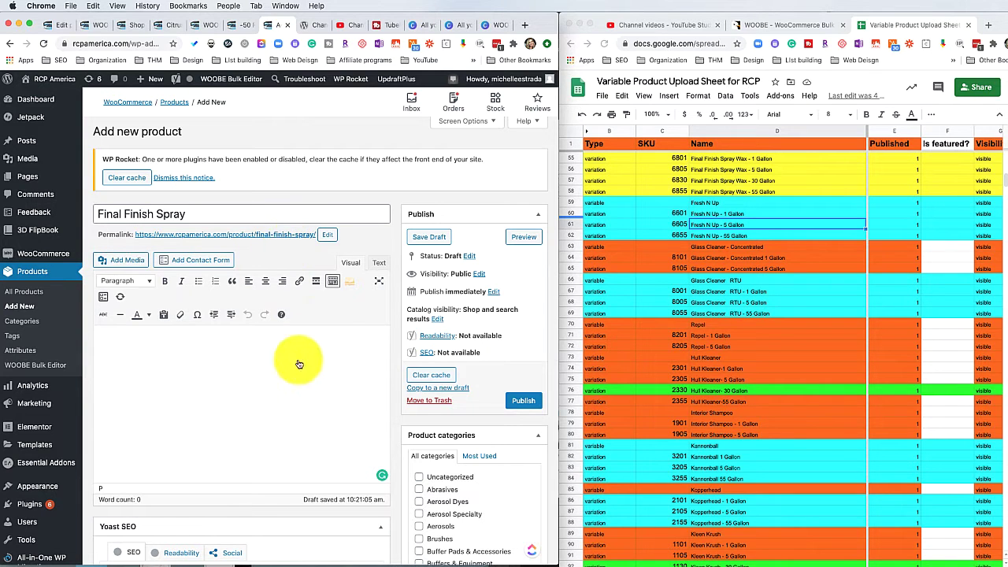
Look up the Final Finish Spray Wax category in the spreadsheet and locate the matching entry among the product categories.
scroll(298, 366, "down", 5)
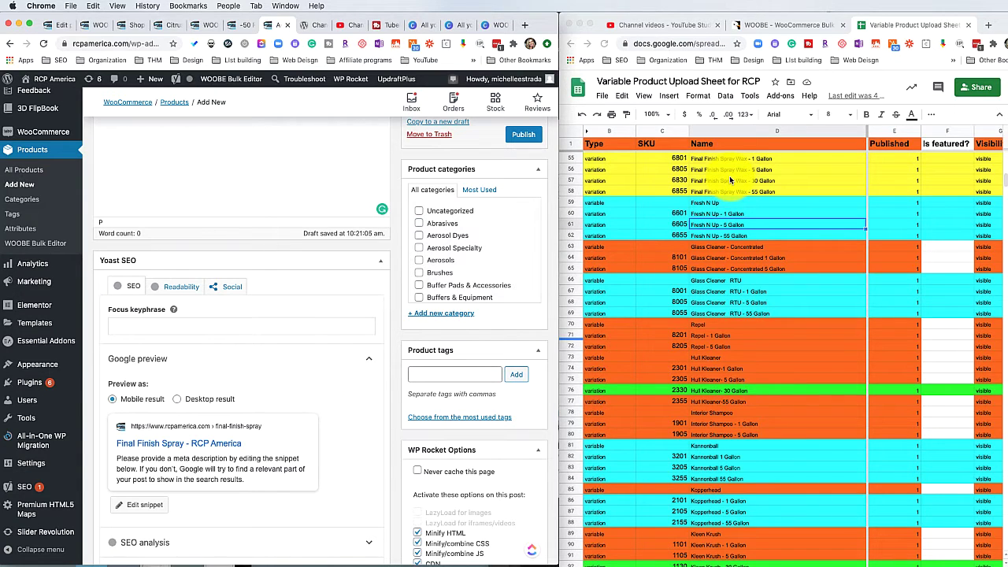
scroll(906, 173, "right", 5)
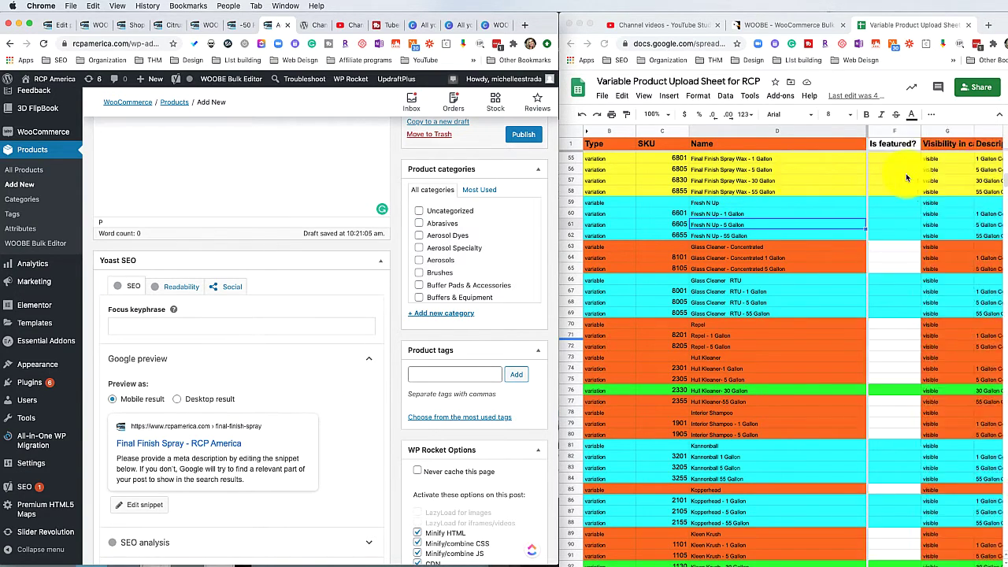
scroll(905, 174, "right", 5)
scroll(446, 246, "down", 10)
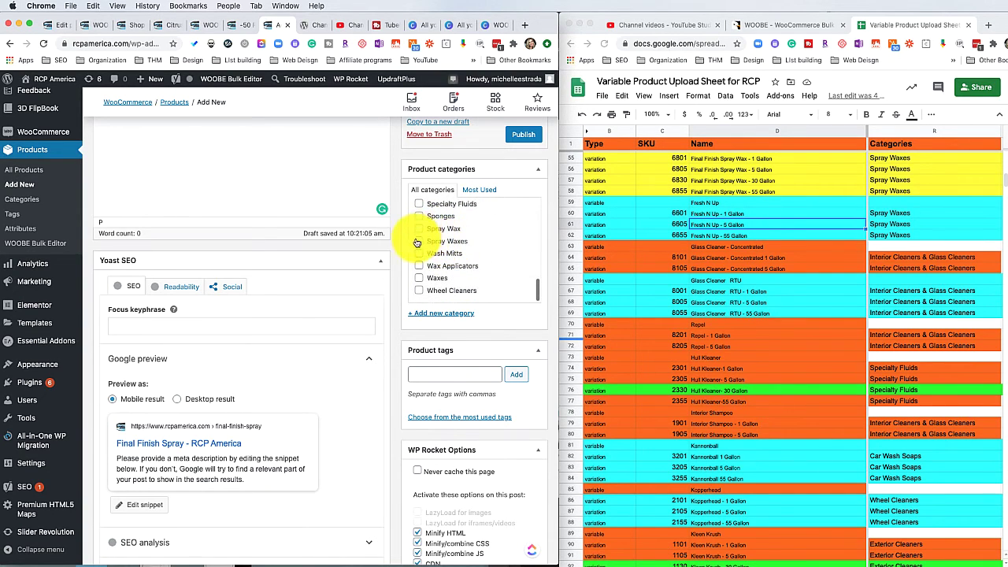
Set the product type in the product data to Variable product.
scroll(254, 263, "down", 6)
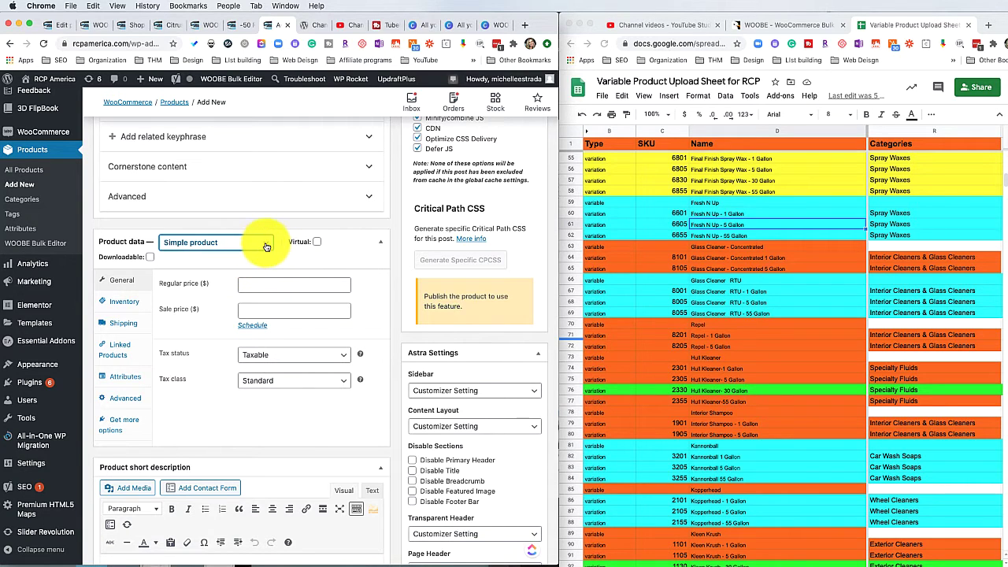
left_click(266, 244)
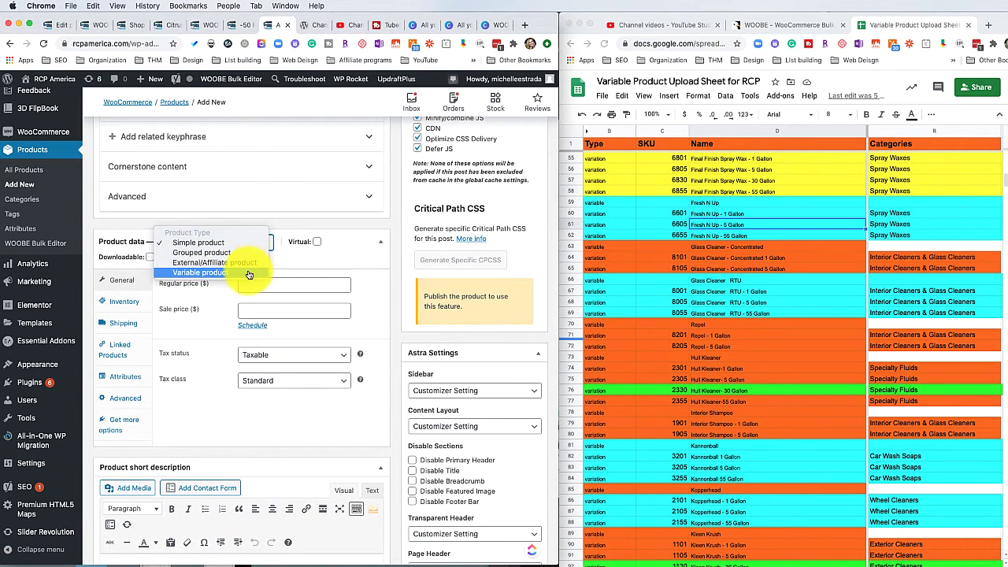
left_click(248, 272)
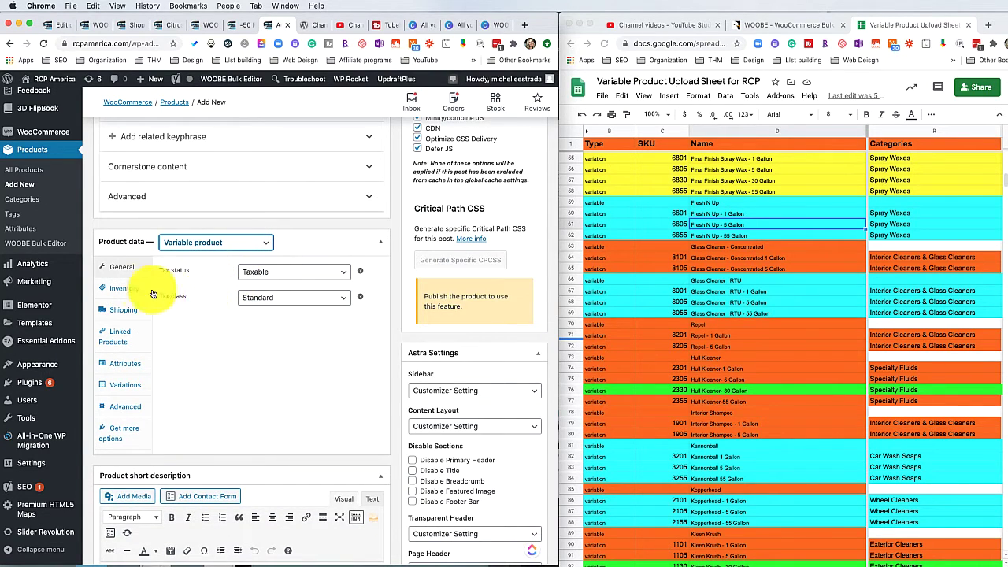
Add a custom product attribute named Size to the product.
left_click(127, 365)
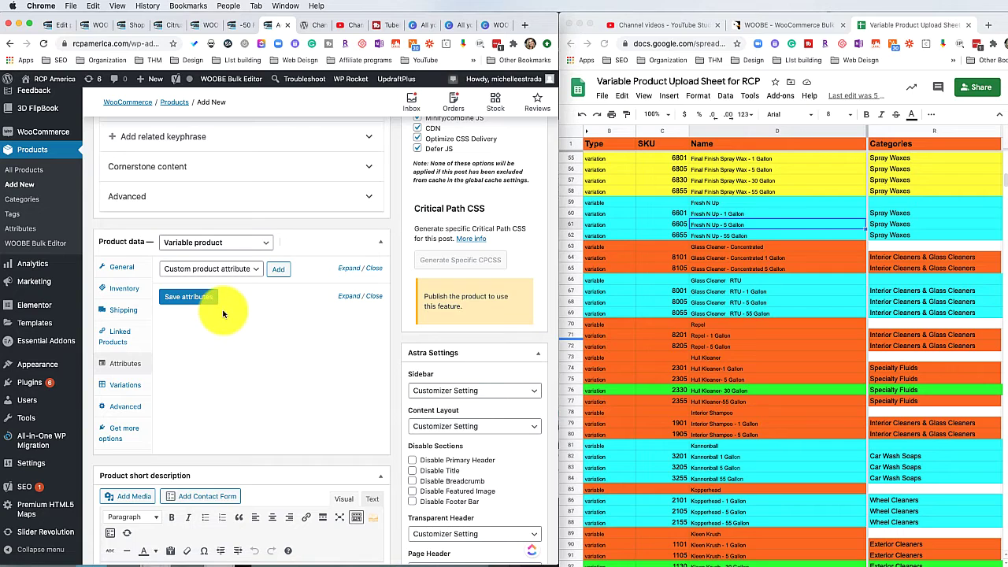
left_click(278, 271)
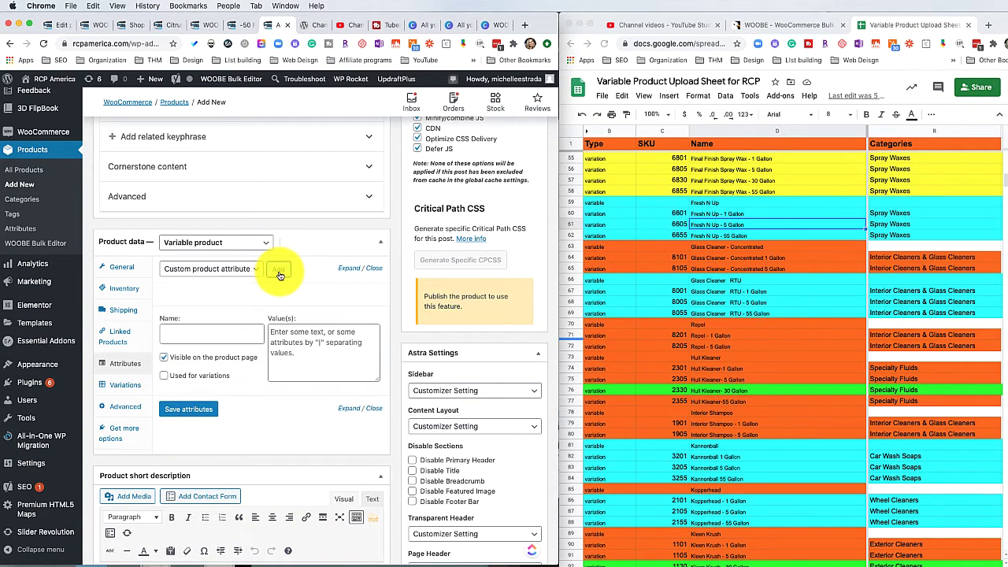
left_click(184, 333)
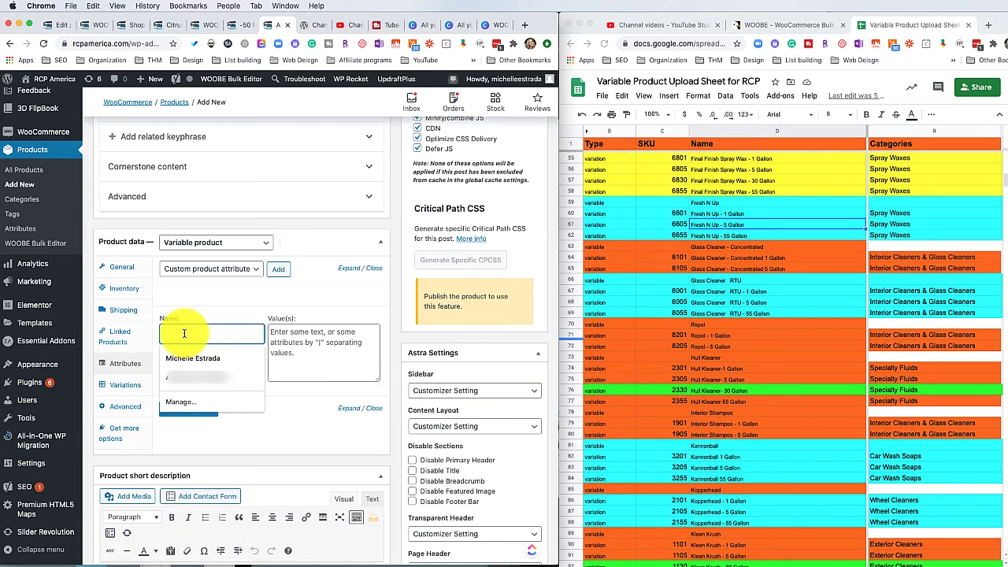
type("Size")
key("Tab")
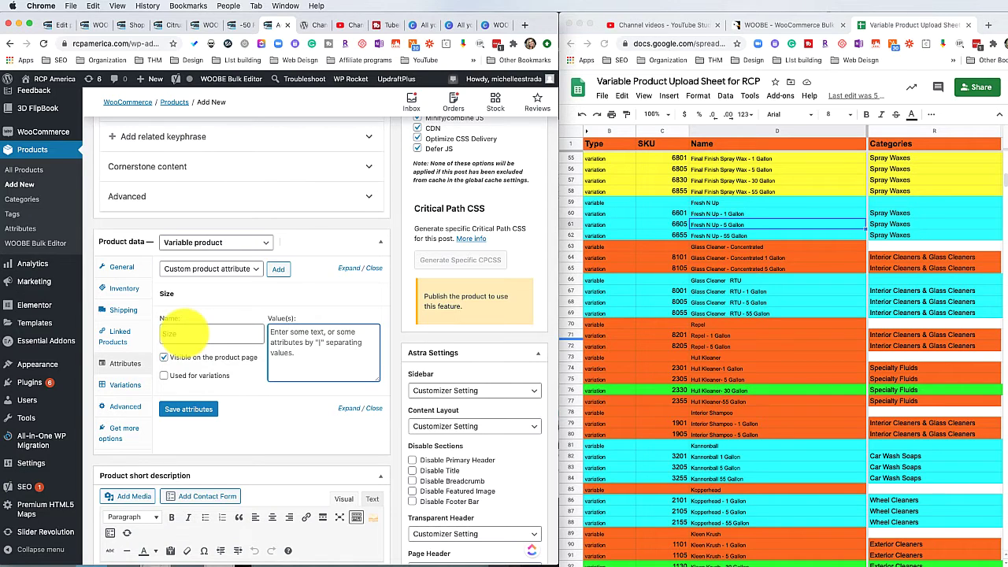
Enter the Size attribute's values as 1 Gallon | 5 Gallon | 30 Gallon | 55 Gallon.
type("1")
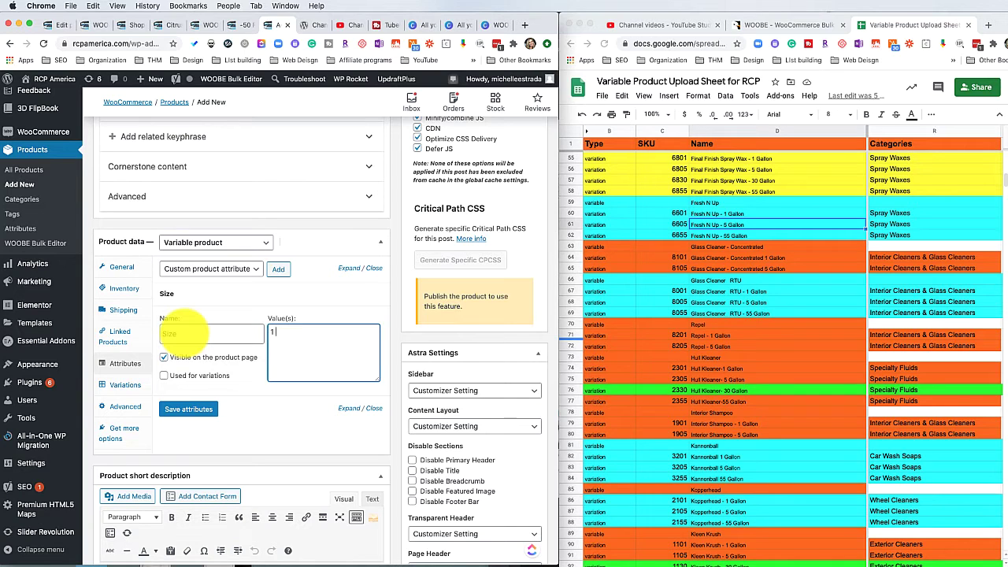
type(" Gallon")
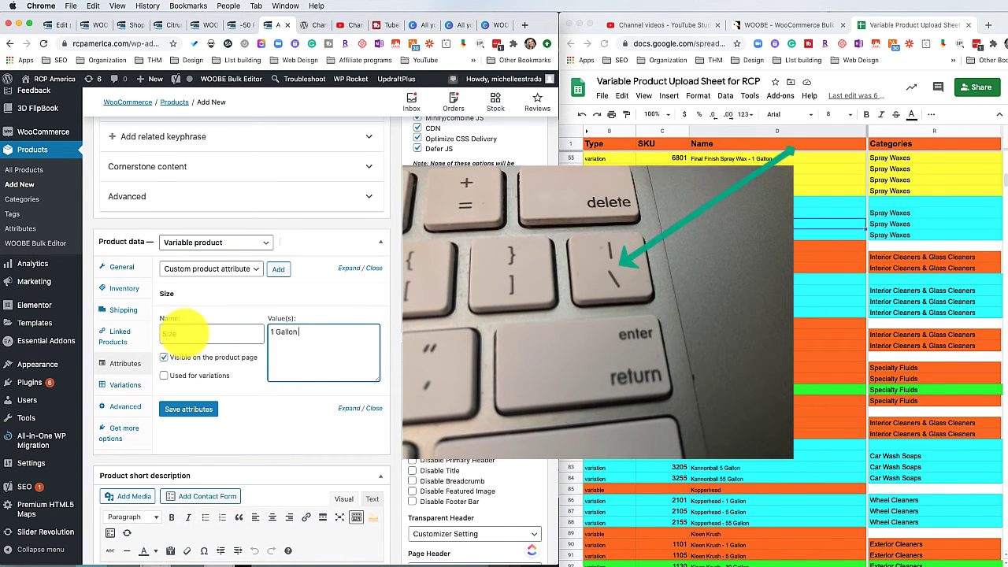
type("|")
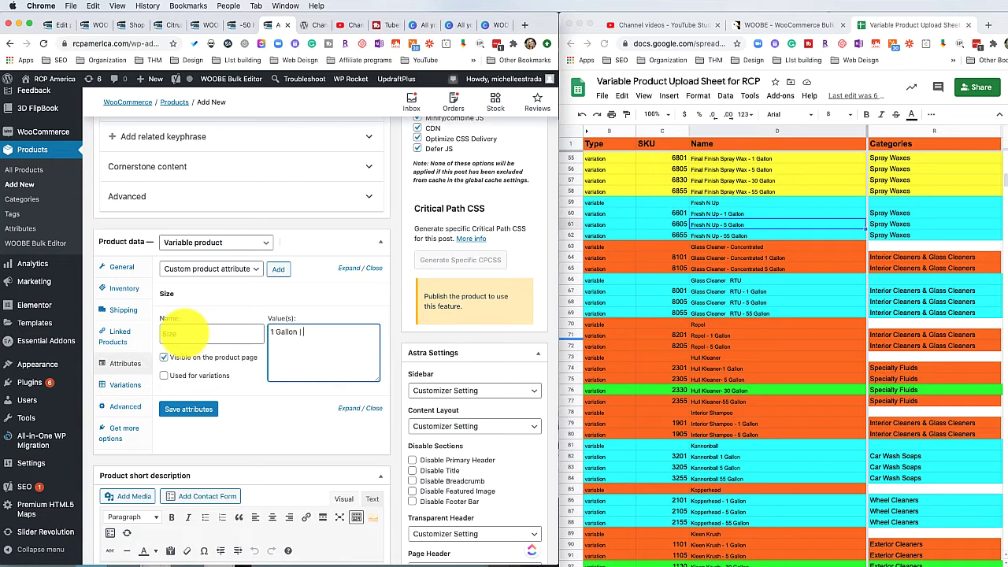
type("5")
type("Gallon | 30 Gallon")
type("| 55 Gallon")
Mark the Size attribute as used for variations and save the attributes.
left_click(164, 375)
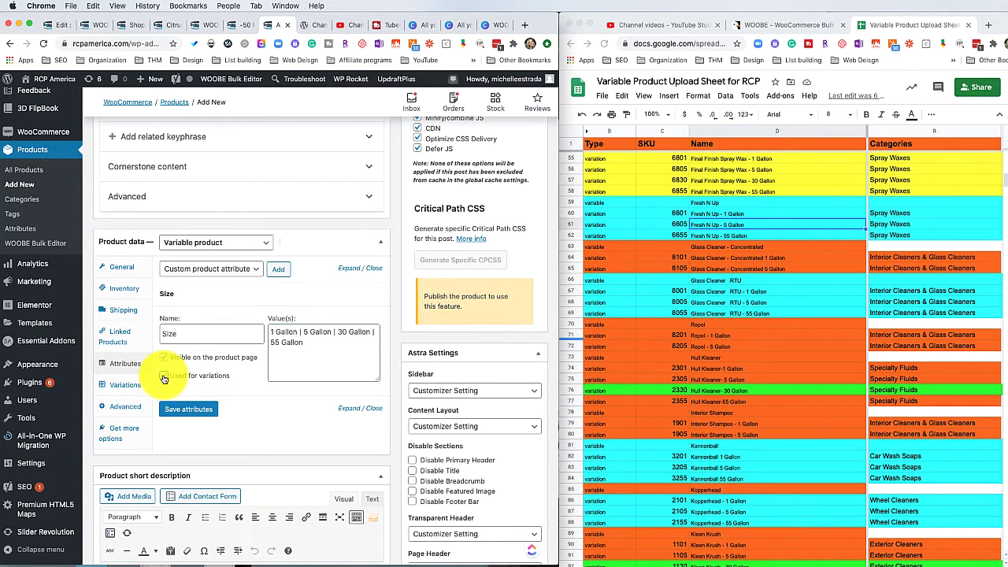
left_click(164, 376)
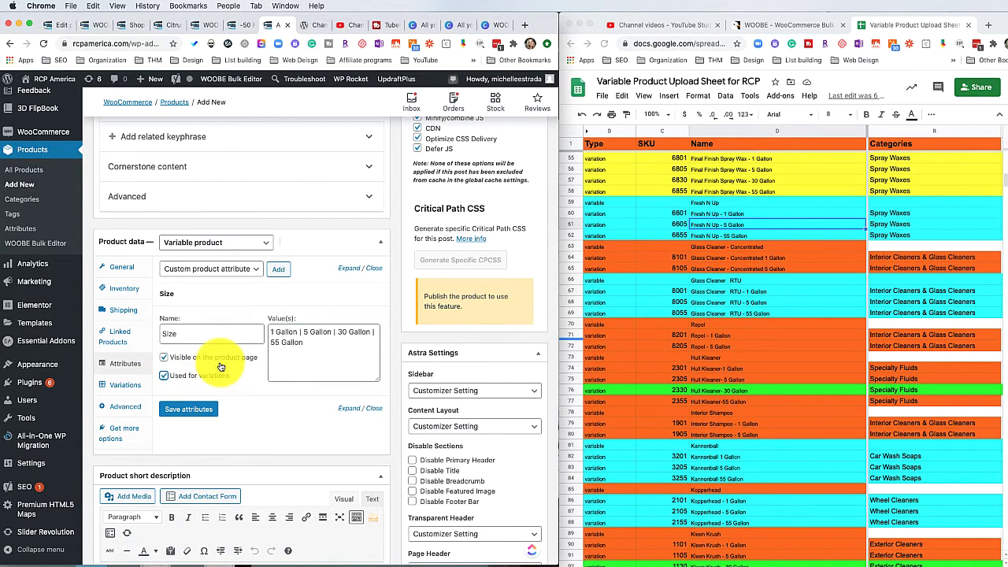
left_click(192, 411)
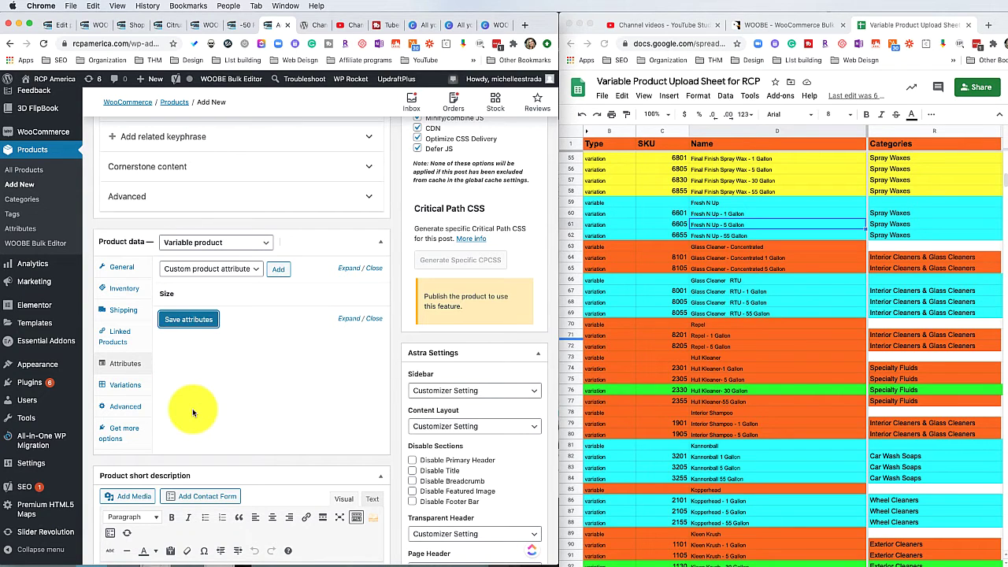
Create the product's variations from all attributes and confirm linking every combination.
left_click(118, 386)
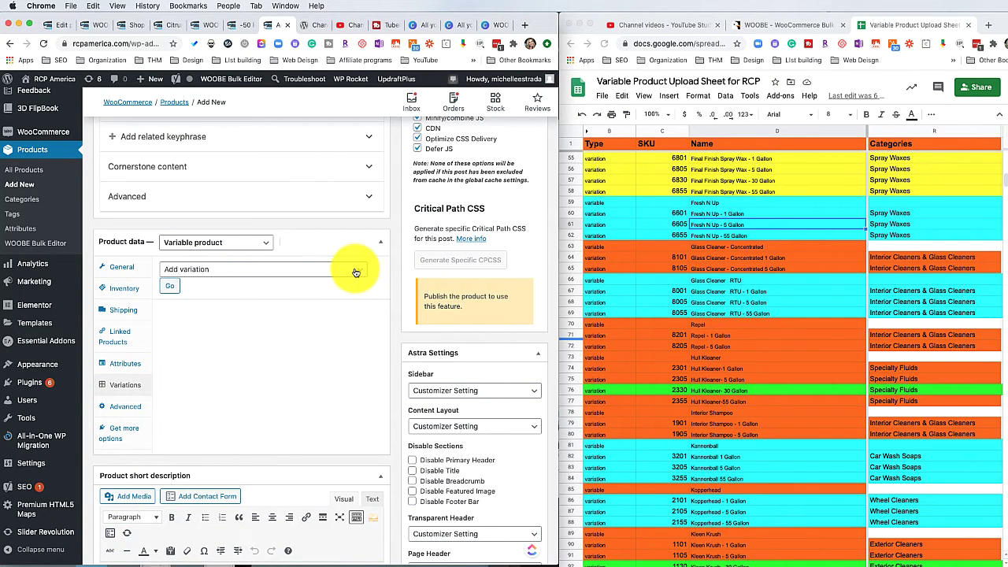
left_click(355, 272)
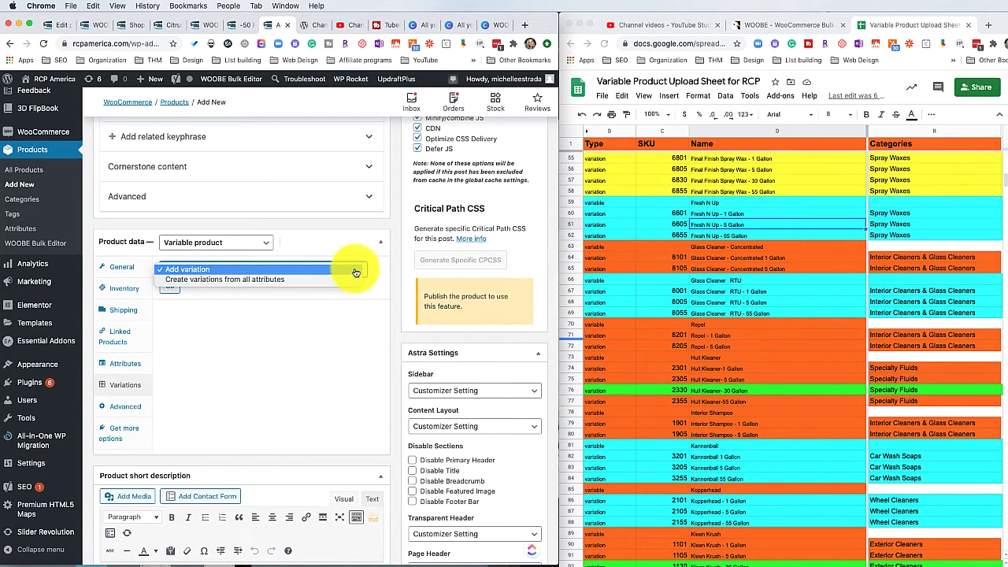
left_click(286, 282)
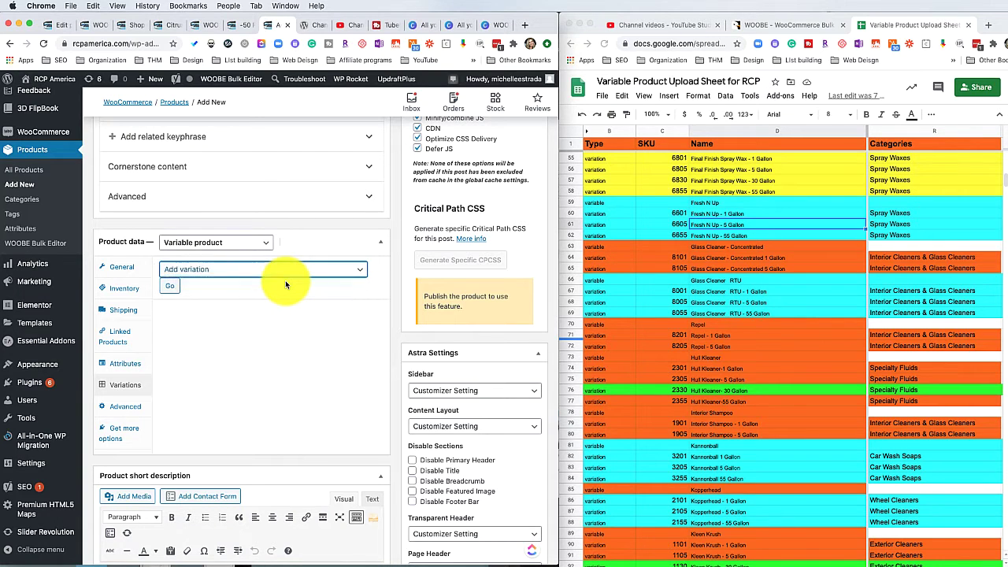
left_click(167, 288)
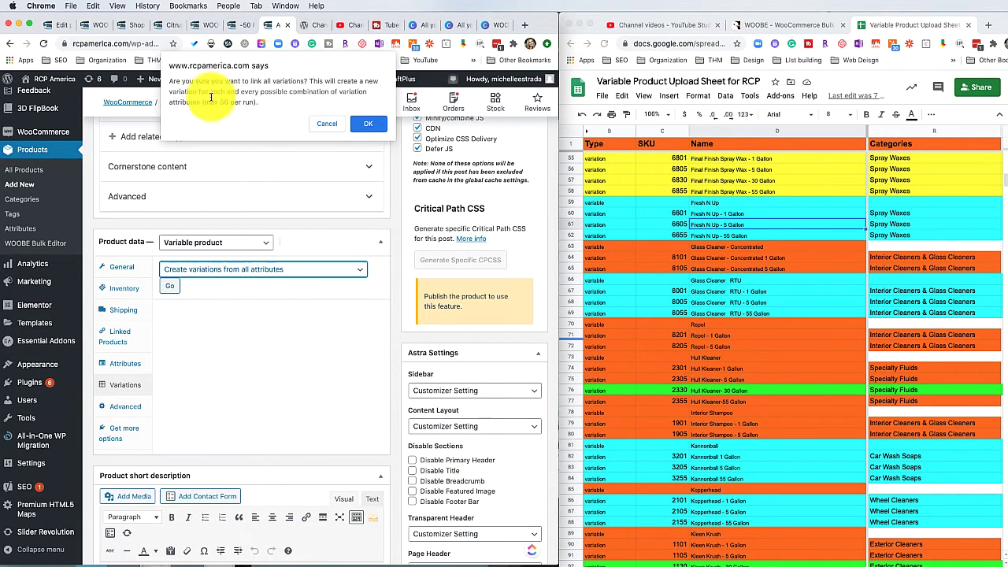
left_click(363, 124)
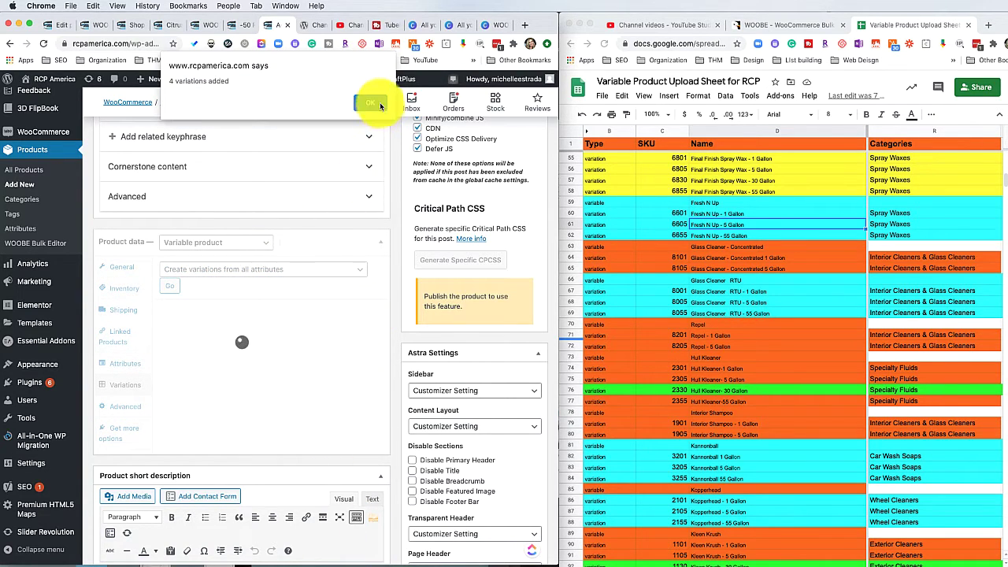
left_click(370, 105)
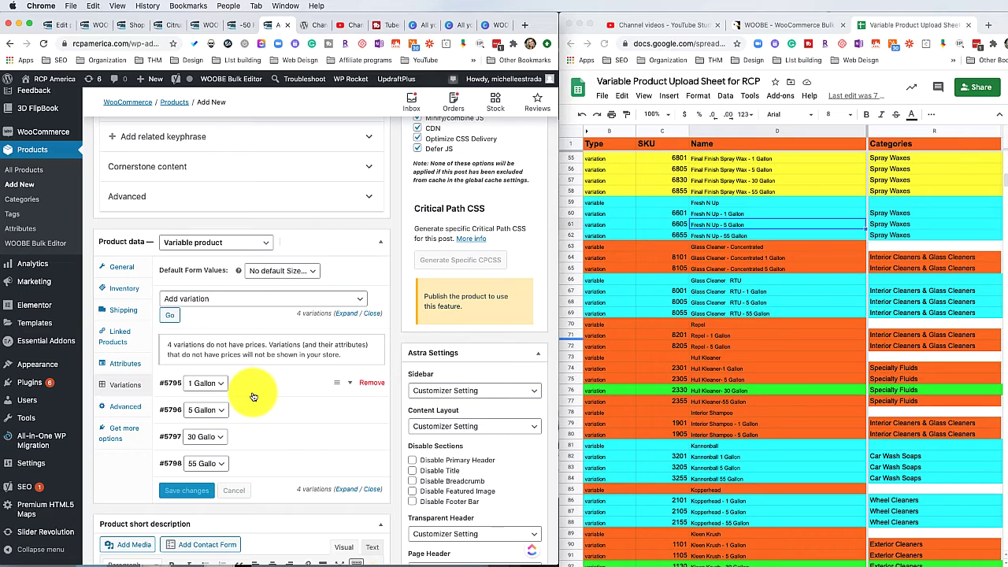
Try to reorder the 1 Gallon variation in the variations list.
mouse_move(335, 383)
left_mouse_down()
mouse_move(335, 398)
mouse_move(334, 389)
left_mouse_up()
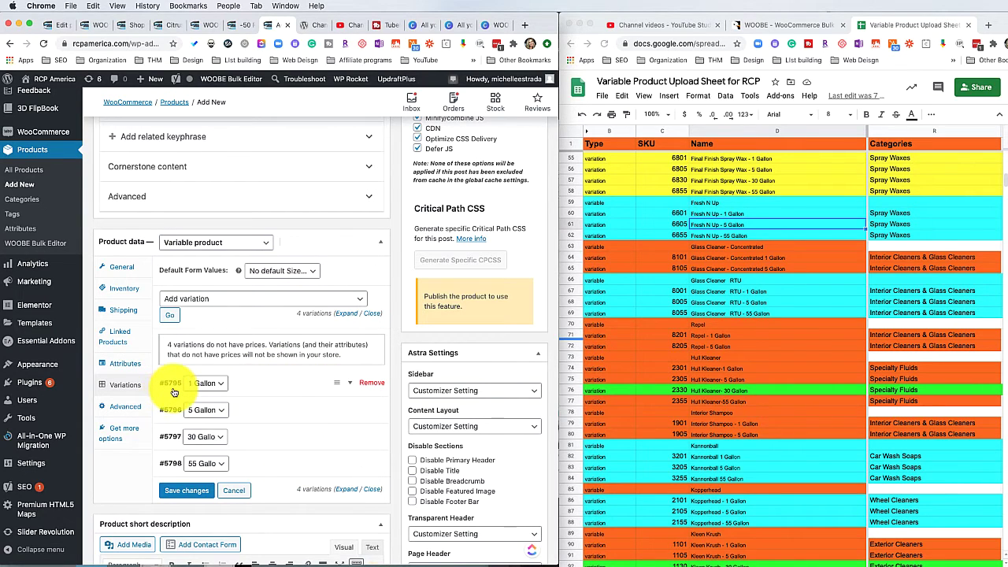
mouse_move(174, 388)
left_mouse_down()
mouse_move(170, 405)
mouse_move(170, 388)
left_mouse_up()
left_click(124, 363)
left_click(323, 352)
type("1")
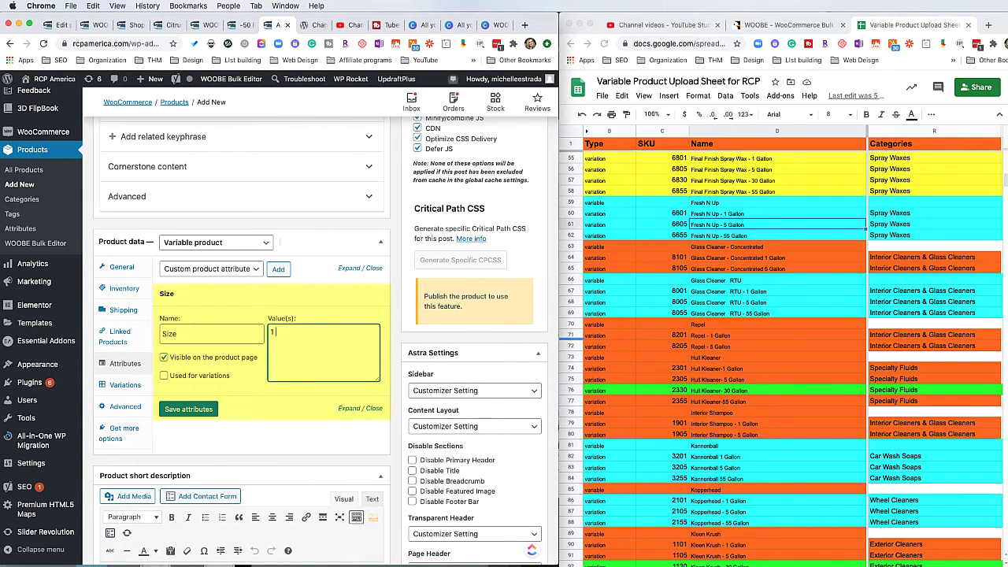
type(" Gallon | 5 Gallon | 30 Gallon | 55 Gallon")
left_click(163, 375)
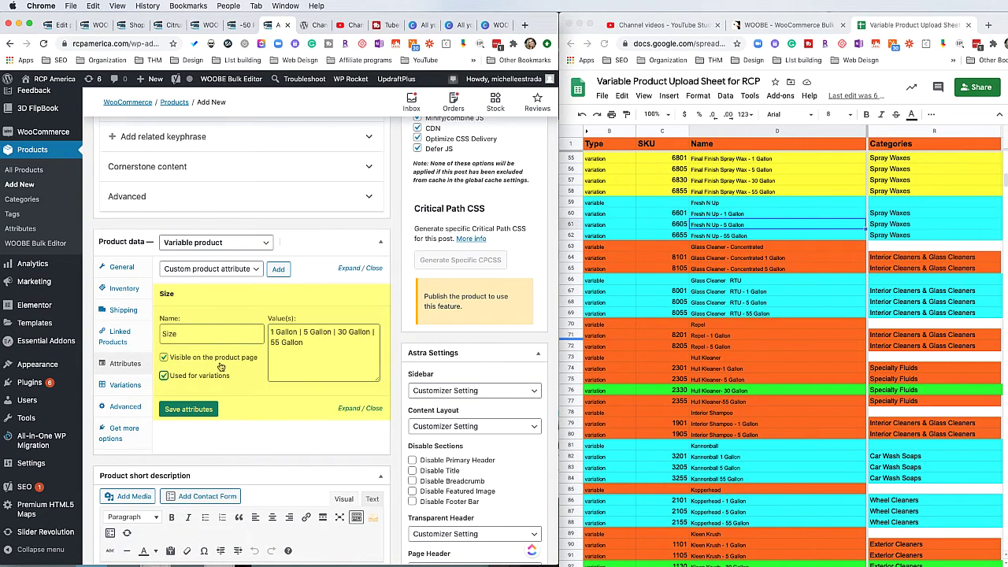
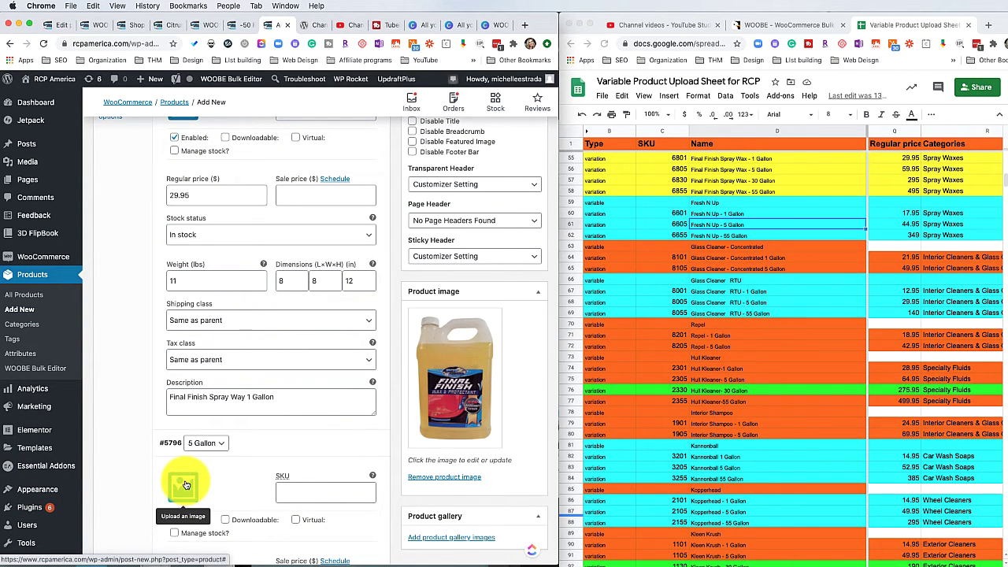
Review the 1 Gallon variation's SKU, price, weight, dimensions and description, and compare the fields of the 5 Gallon variation.
scroll(259, 385, "up", 5)
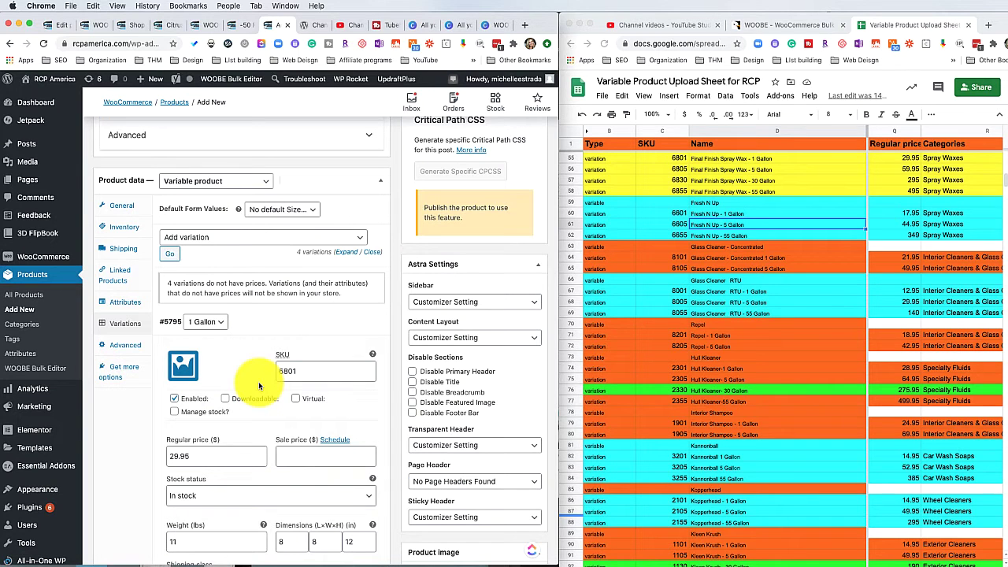
scroll(267, 394, "down", 8)
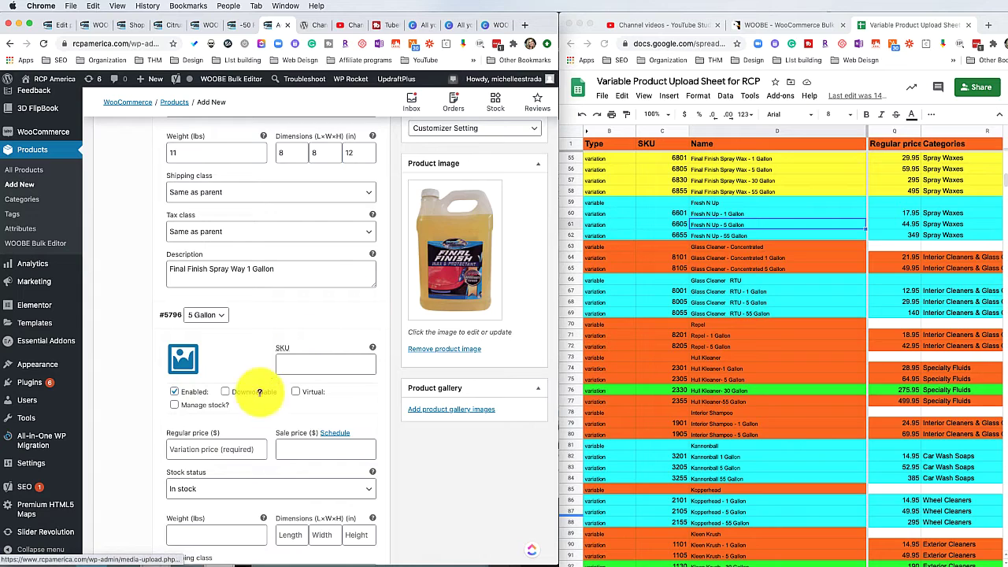
scroll(265, 378, "down", 2)
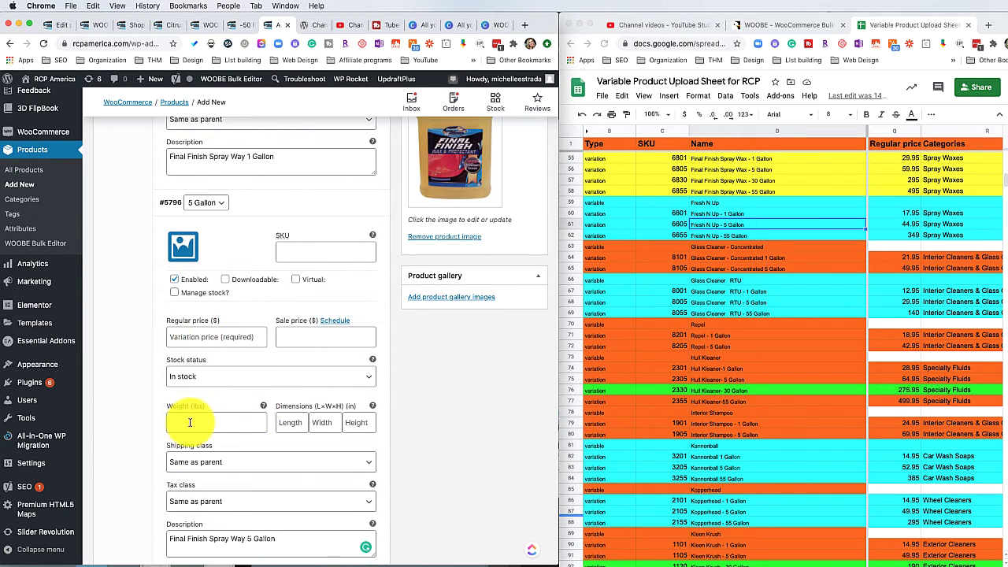
scroll(192, 416, "up", 1)
scroll(205, 425, "down", 4)
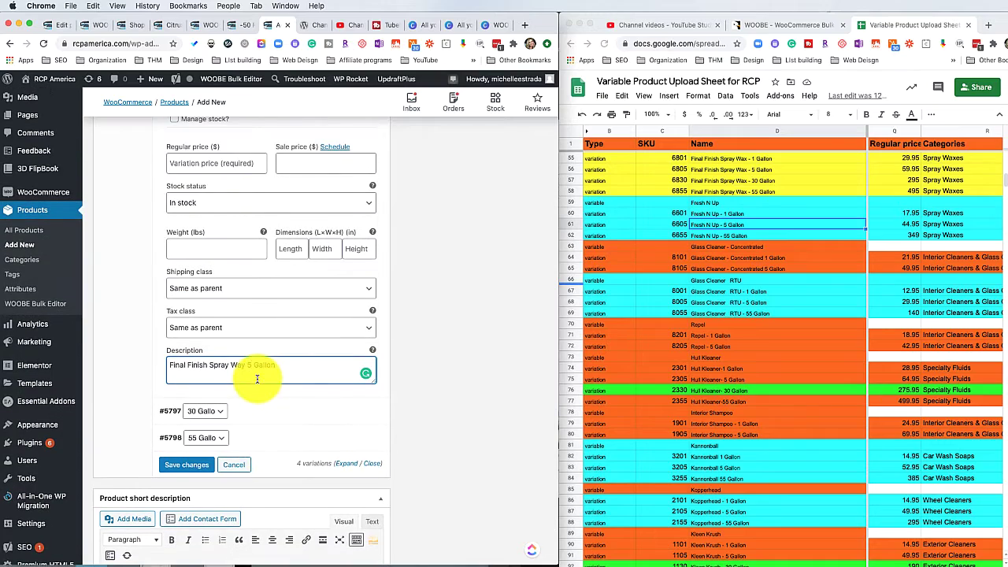
Set the 5 Gallon variation's regular price to 59.95 and weight to 55 lbs, and publish the product.
left_click(187, 464)
left_click(259, 387)
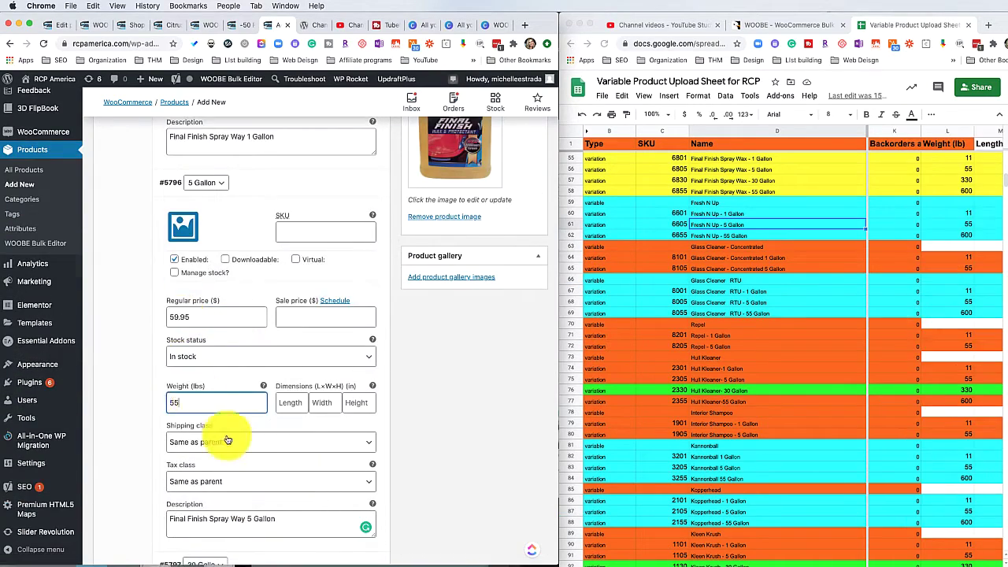
scroll(227, 439, "down", 1)
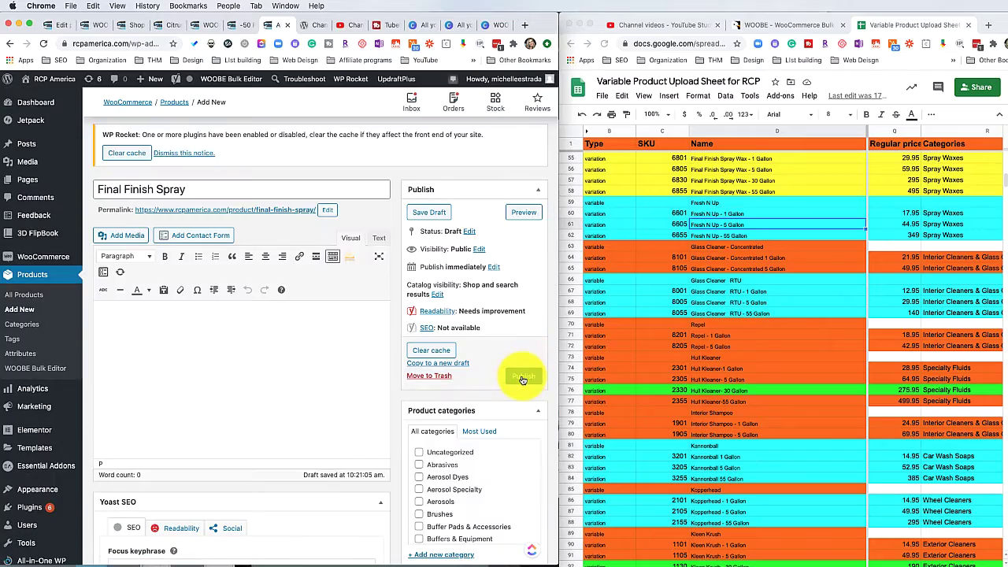
left_click(521, 378)
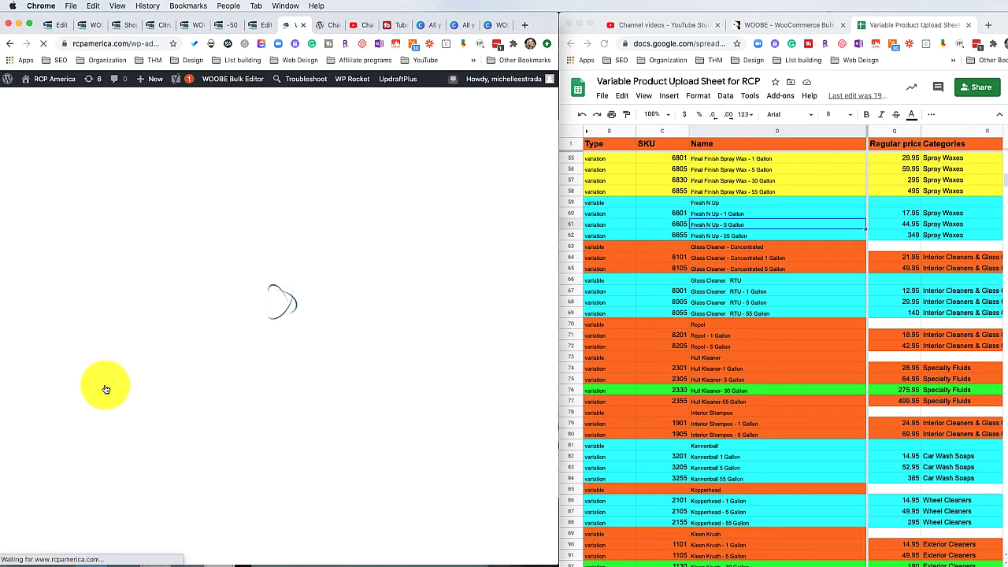
Select the Final Finish Spray product in the WOOBE Bulk Editor and show product variations.
scroll(219, 399, "down", 1)
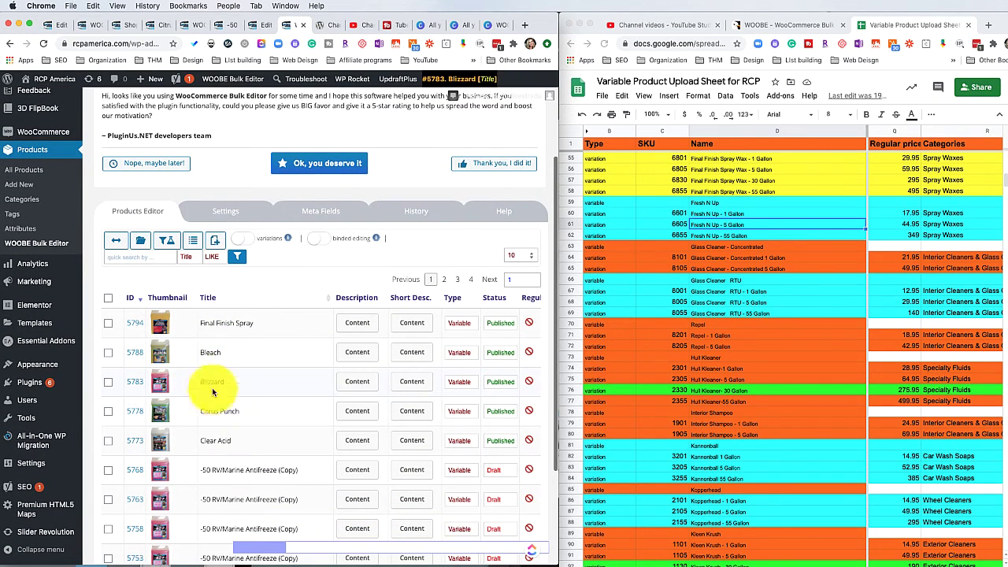
left_click(108, 324)
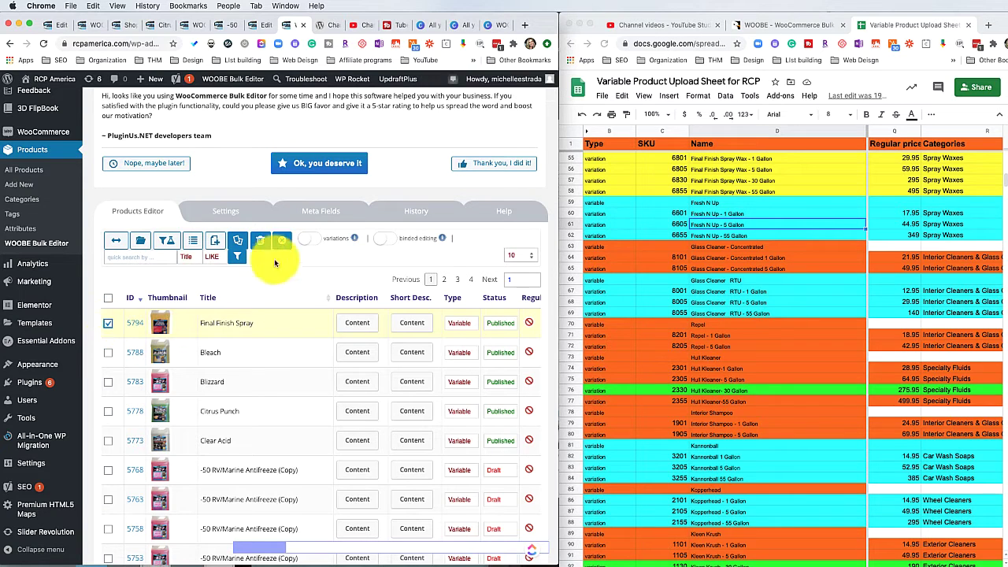
left_click(310, 241)
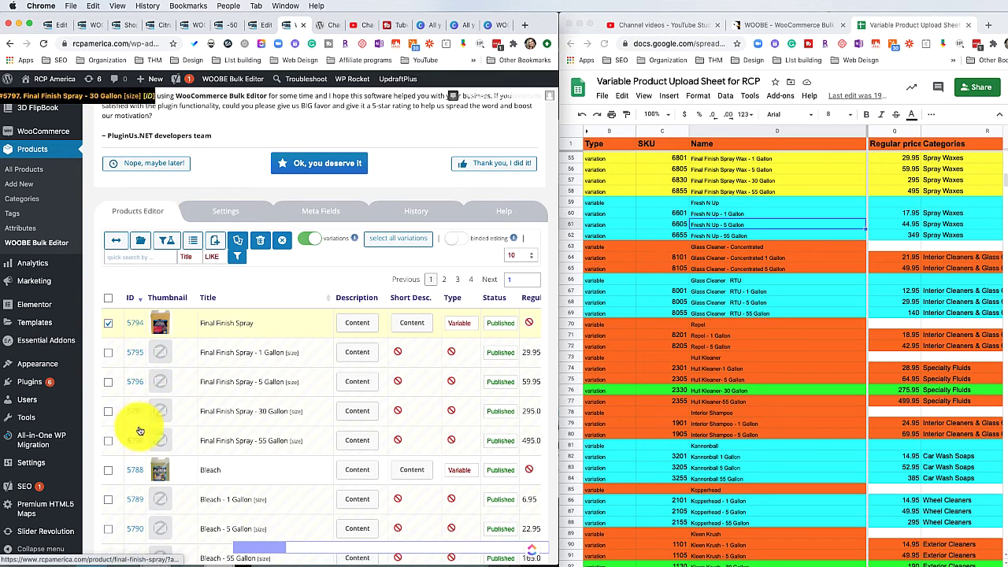
Review the Final Finish Spray rows across the price, SKU, stock, weight, dimension and category columns.
scroll(445, 393, "right", 3)
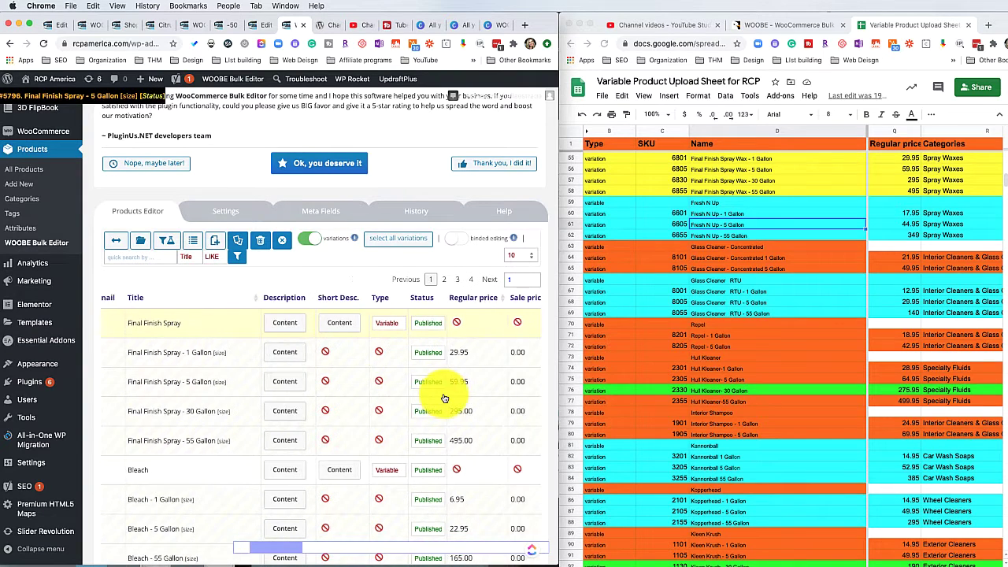
scroll(444, 397, "right", 5)
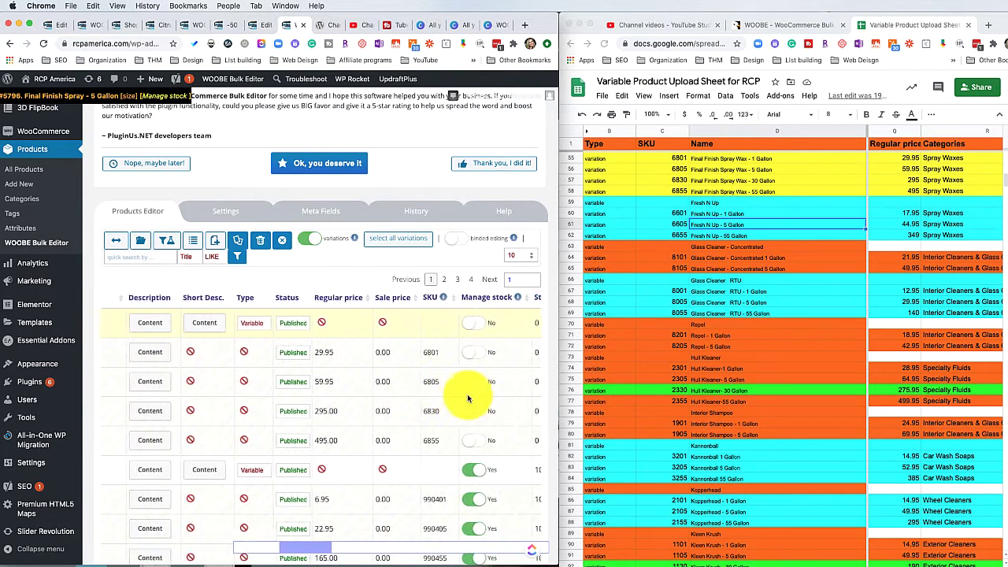
scroll(467, 399, "right", 4)
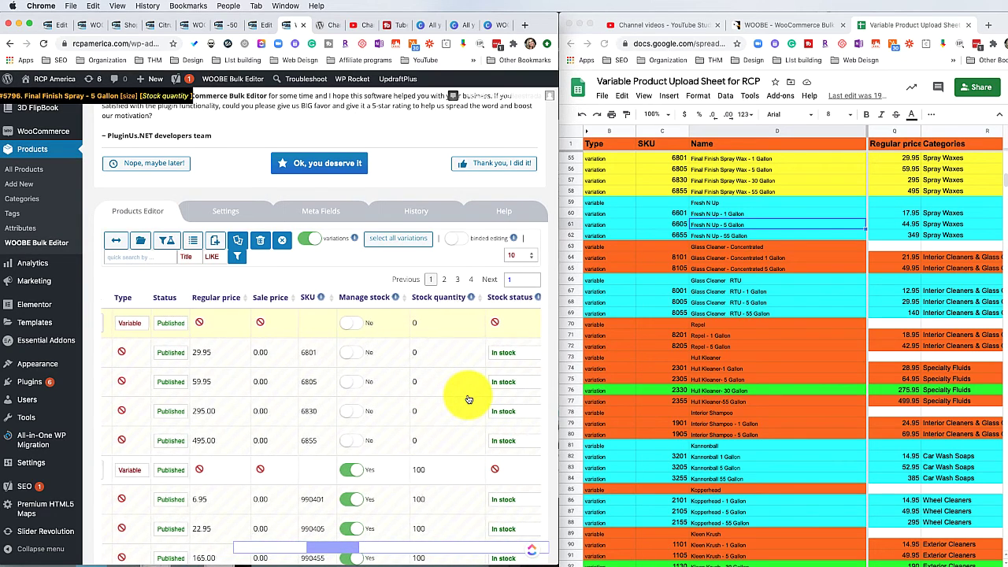
scroll(467, 400, "right", 6)
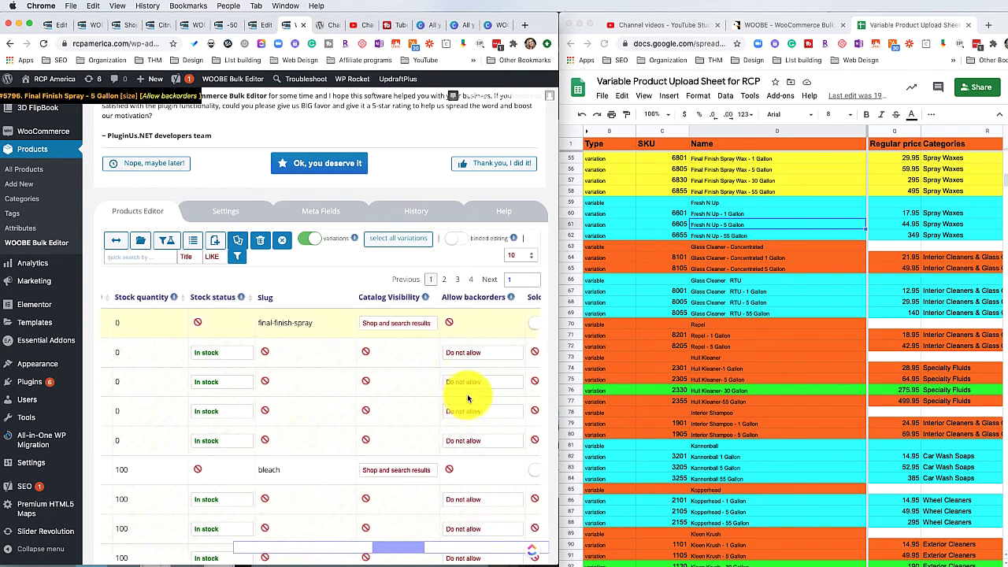
scroll(396, 385, "right", 5)
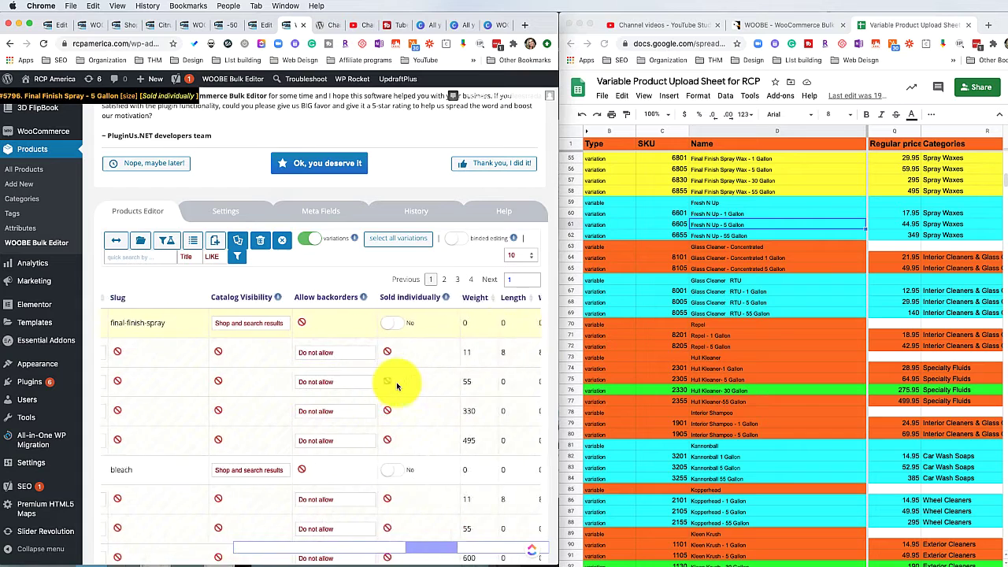
scroll(396, 386, "right", 5)
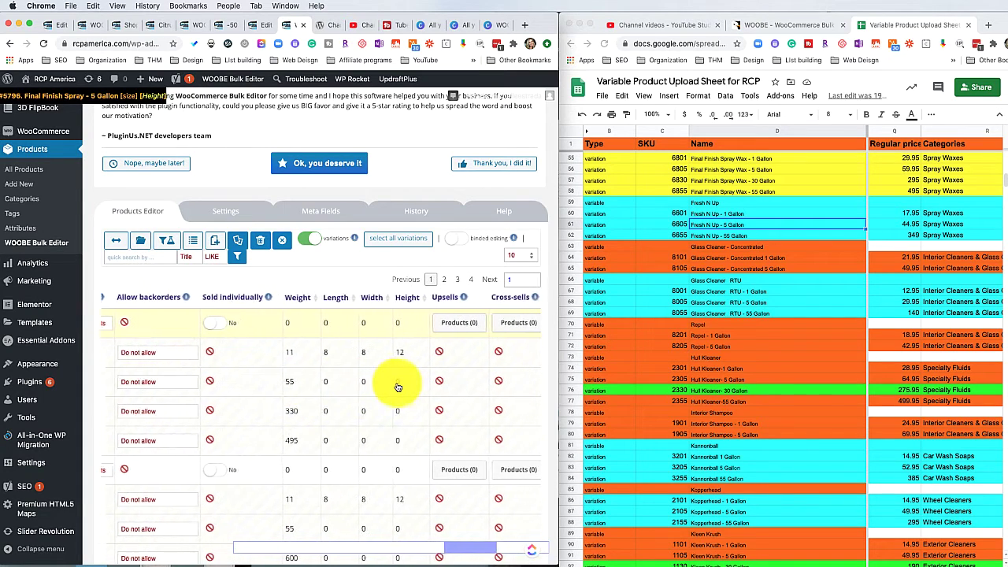
scroll(396, 386, "right", 5)
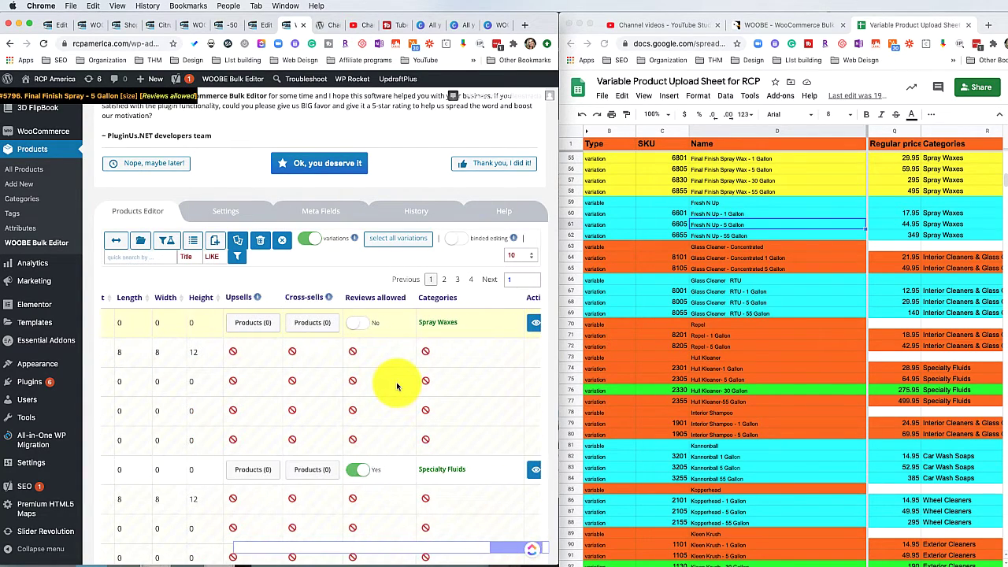
scroll(450, 362, "left", 10)
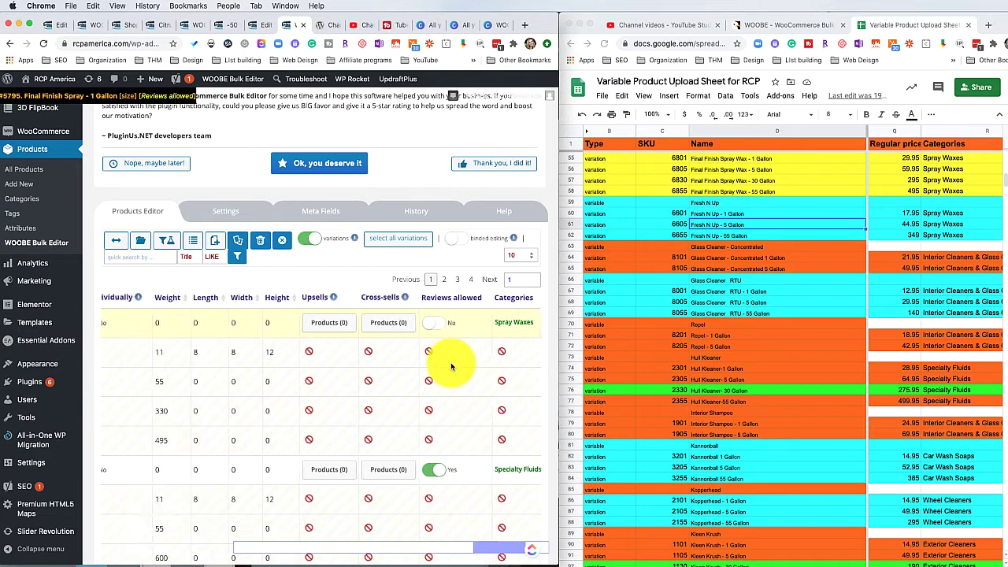
scroll(451, 367, "left", 10)
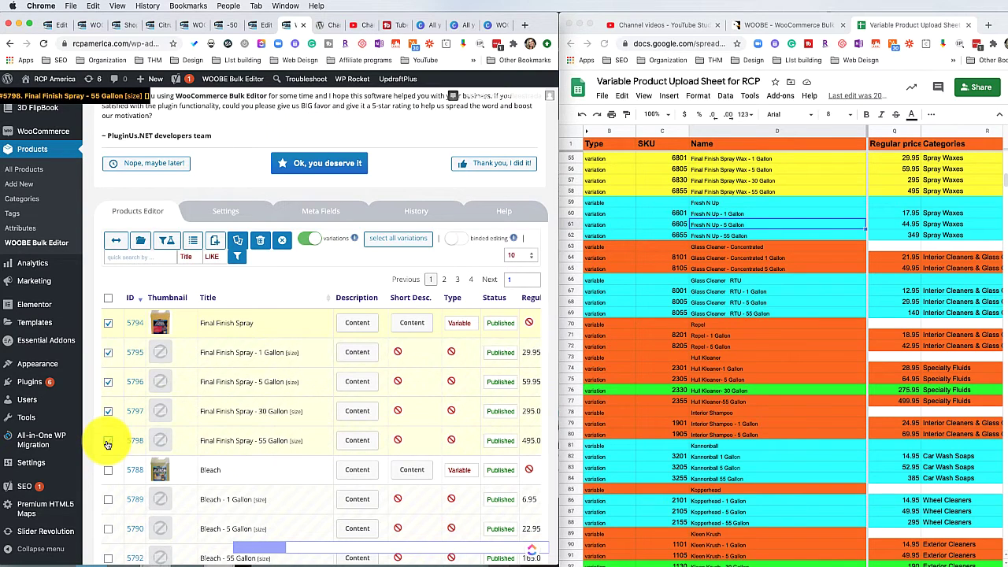
Include the 55 Gallon variation in the Final Finish Spray selection and duplicate the selected products.
left_click(108, 441)
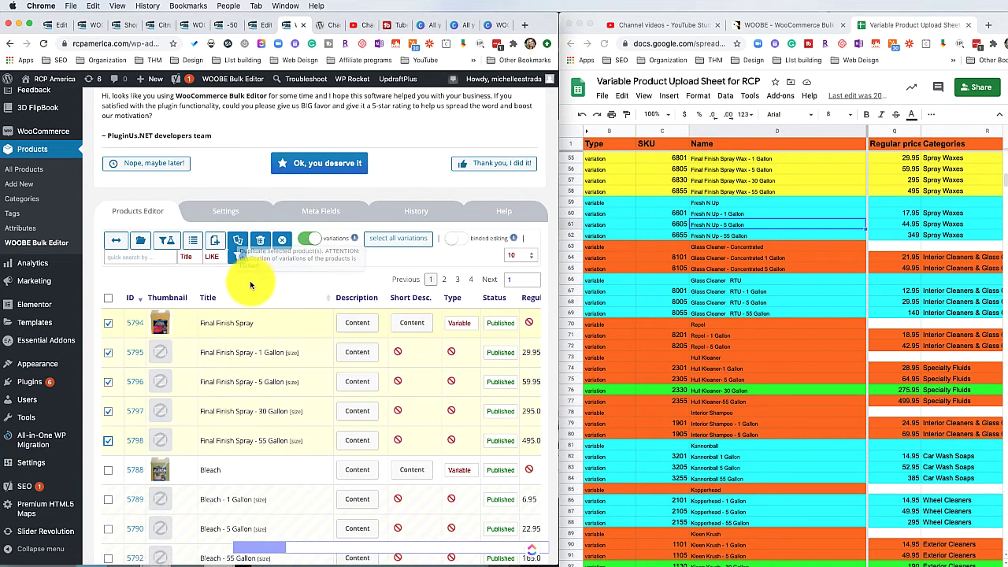
left_click(238, 240)
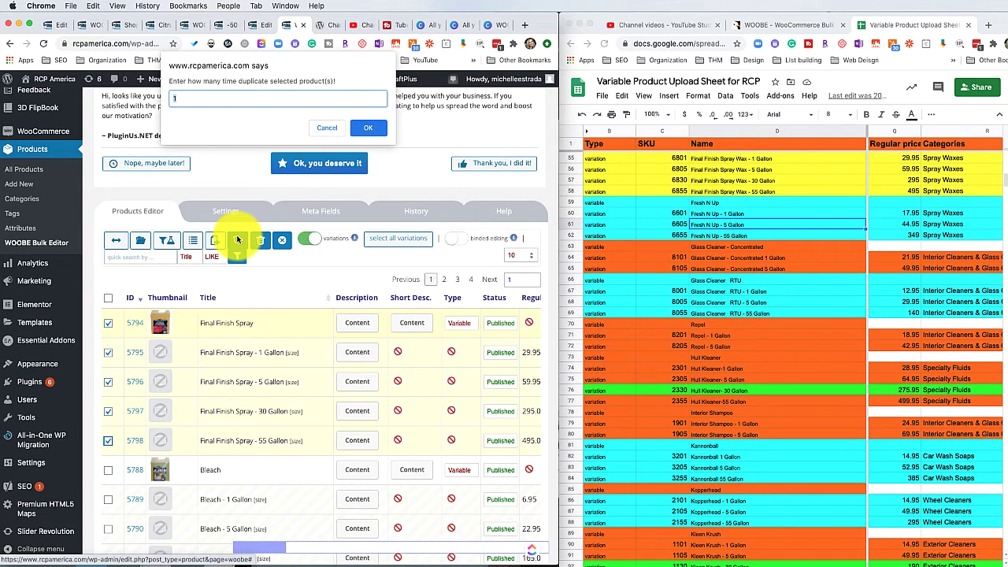
left_click(368, 128)
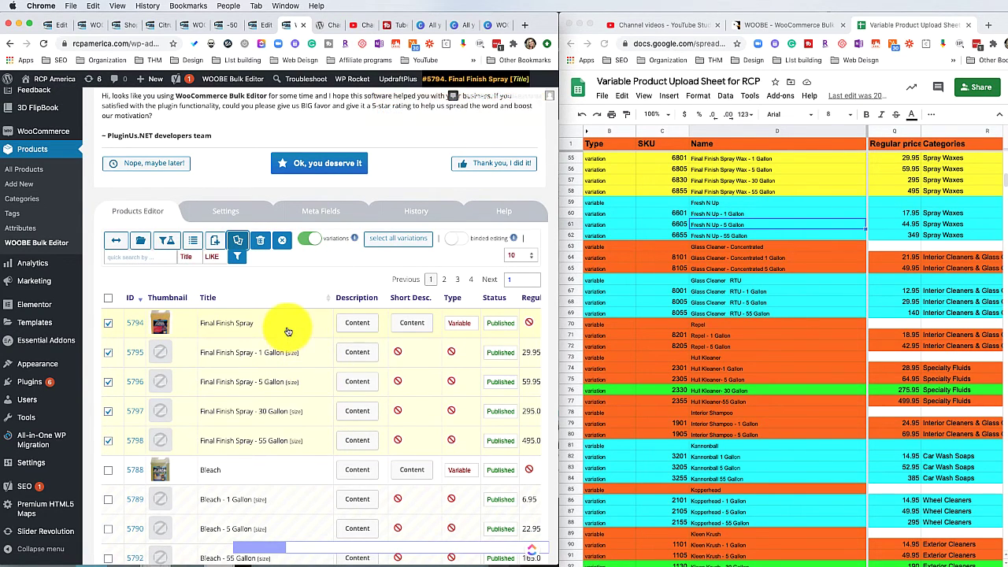
scroll(425, 362, "right", 5)
scroll(425, 362, "right", 5)
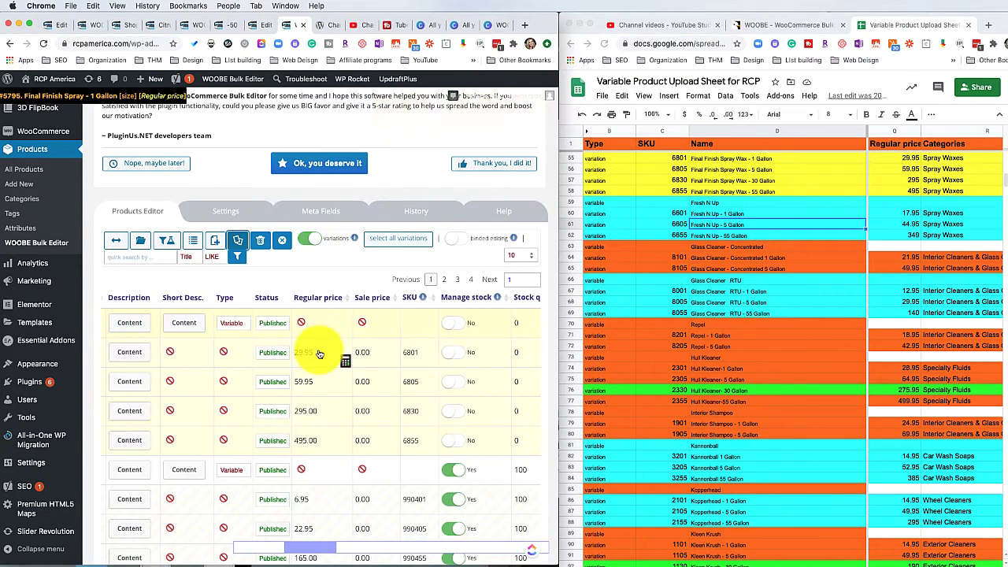
scroll(422, 363, "right", 5)
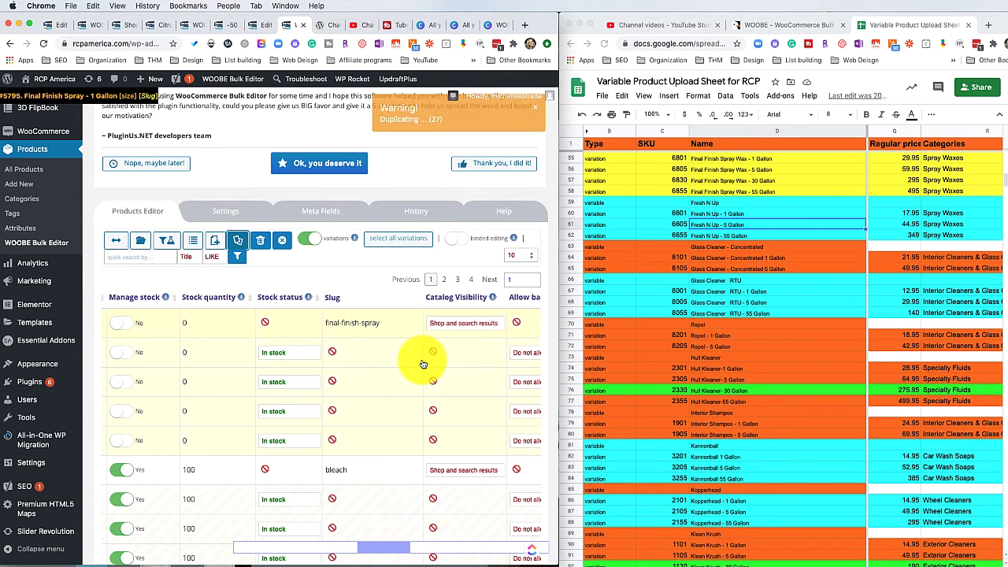
scroll(422, 363, "right", 2)
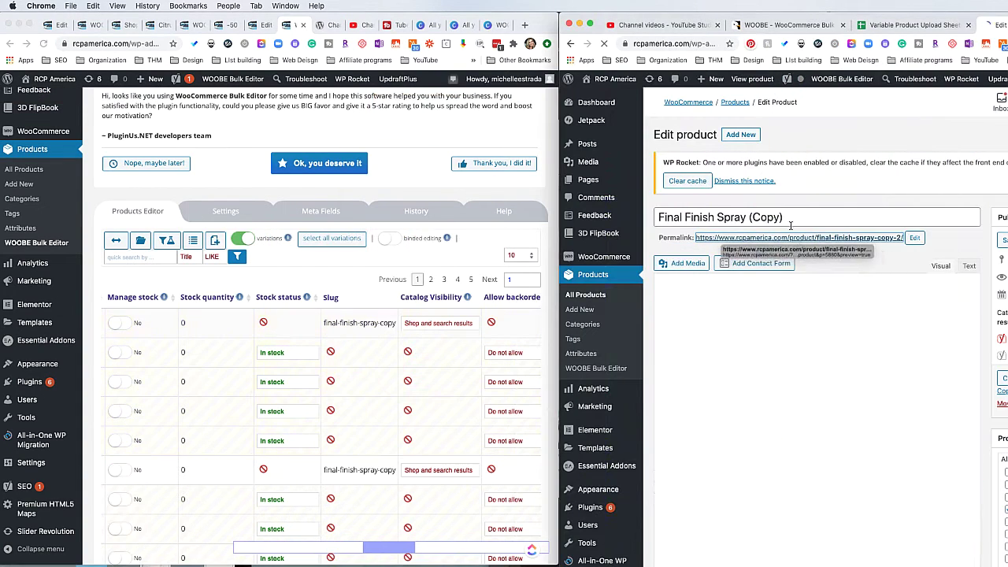
Open the permalink of Final Finish Spray (Copy) for editing and look at the copy's variations.
left_click(914, 238)
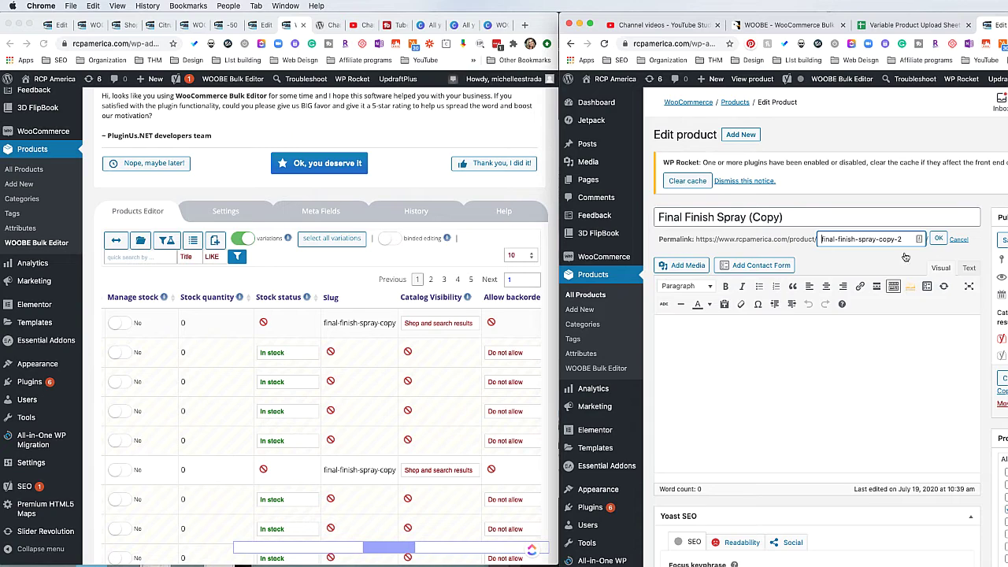
scroll(850, 331, "down", 15)
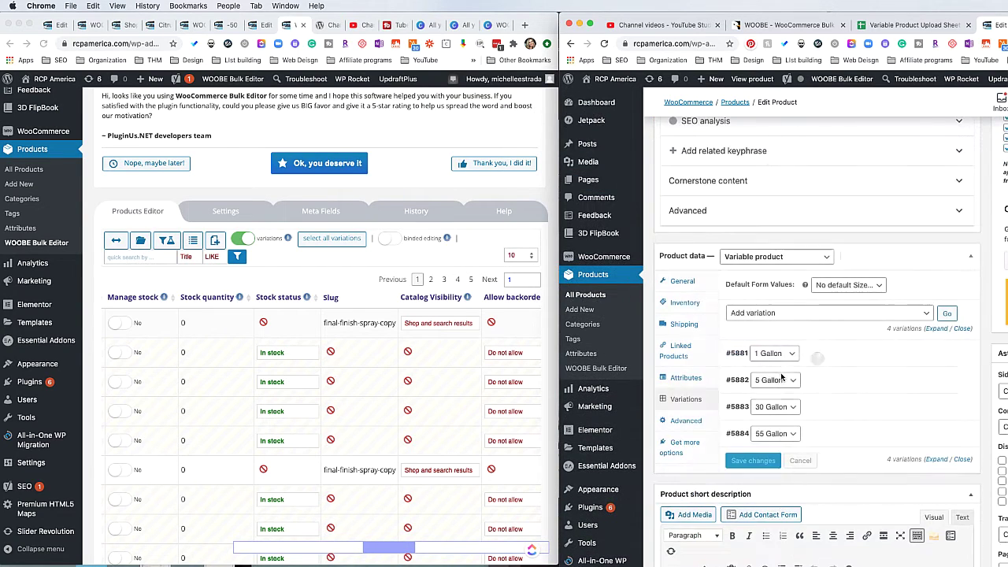
scroll(896, 297, "down", 2)
scroll(793, 409, "down", 3)
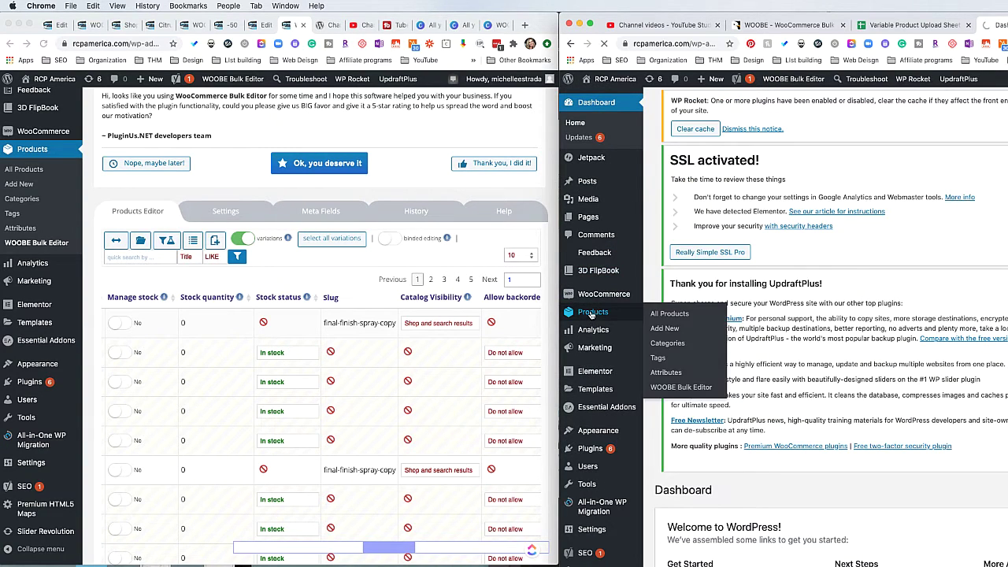
Go to the products list, open Final Finish Spray (Copy), and open its permalink for editing.
left_click(581, 315)
left_click(740, 320)
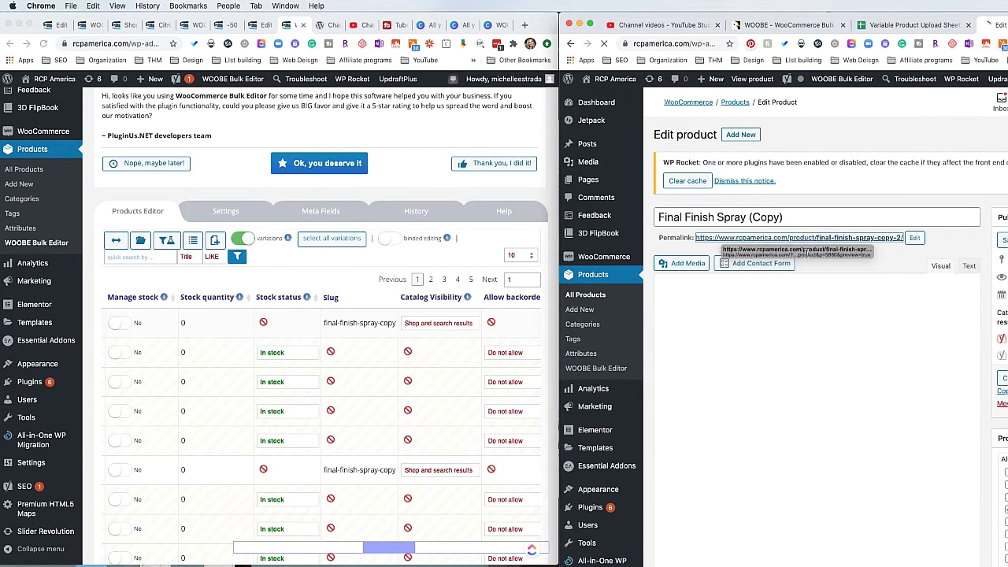
left_click_drag(784, 218, 670, 218)
left_click(915, 240)
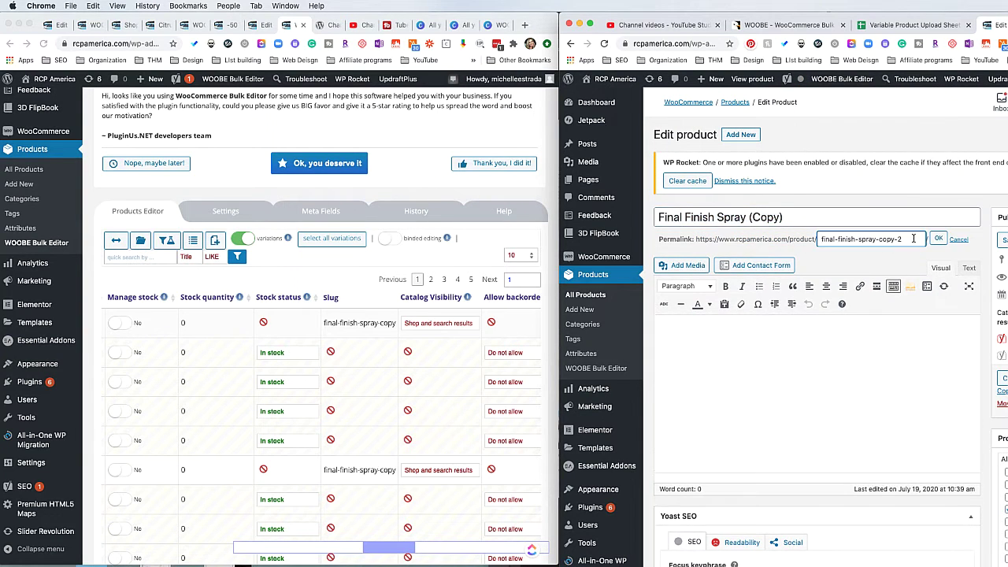
Expand the copy's variations and check the 1 Gallon variation's SKU, price, weight, dimensions and description.
scroll(852, 335, "down", 10)
left_click(686, 401)
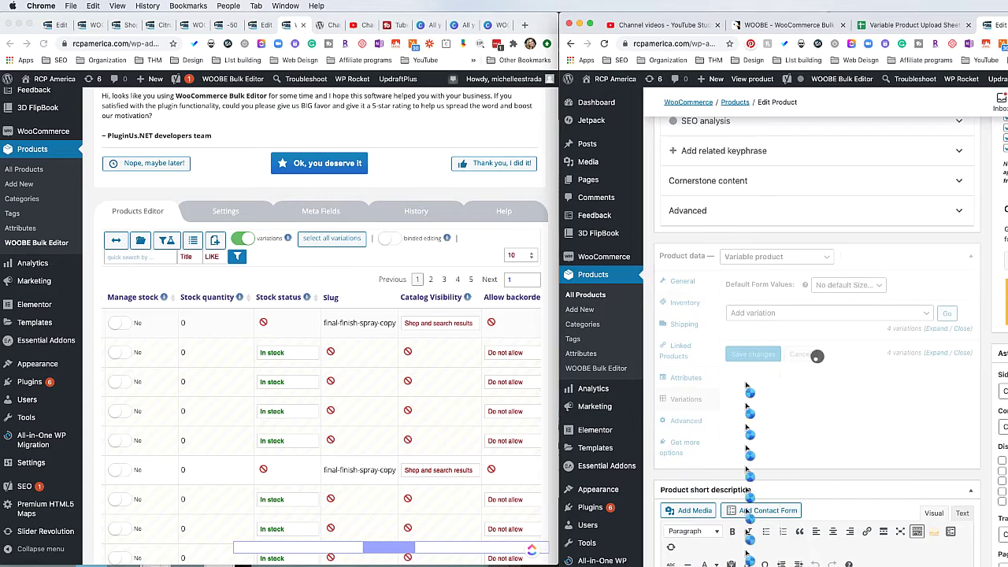
left_click(886, 353)
scroll(887, 302, "down", 2)
scroll(788, 381, "down", 3)
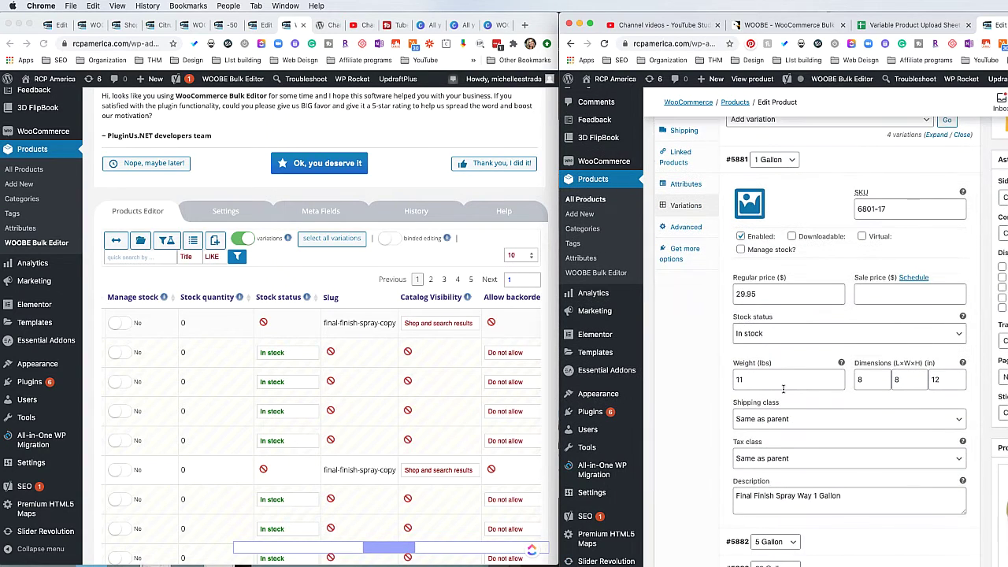
scroll(824, 372, "up", 2)
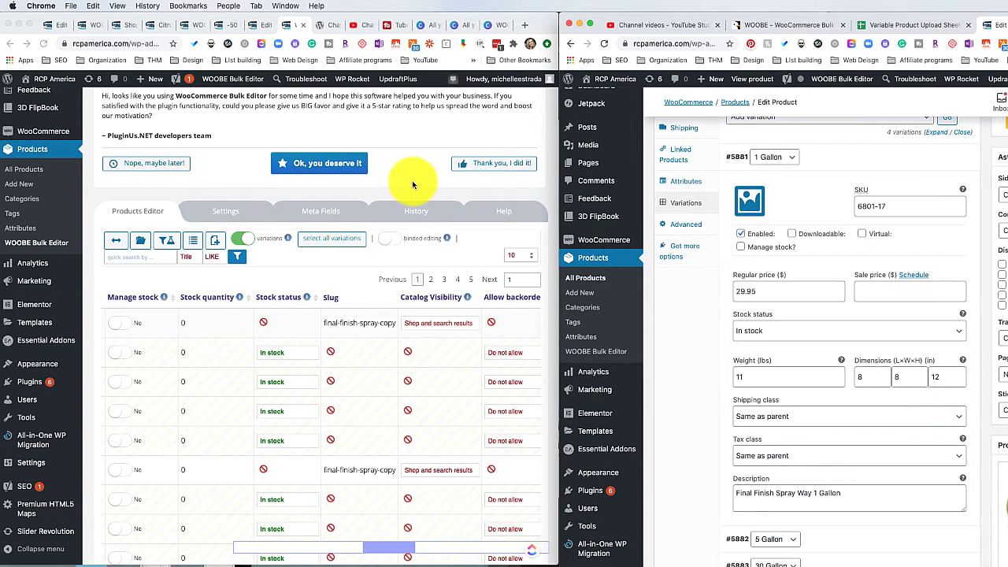
Check the duplicated Final Finish Spray rows in the bulk editor, comparing weights, dimensions, slugs, prices and SKUs.
scroll(389, 361, "right", 2)
scroll(389, 361, "down", 3)
scroll(389, 361, "right", 10)
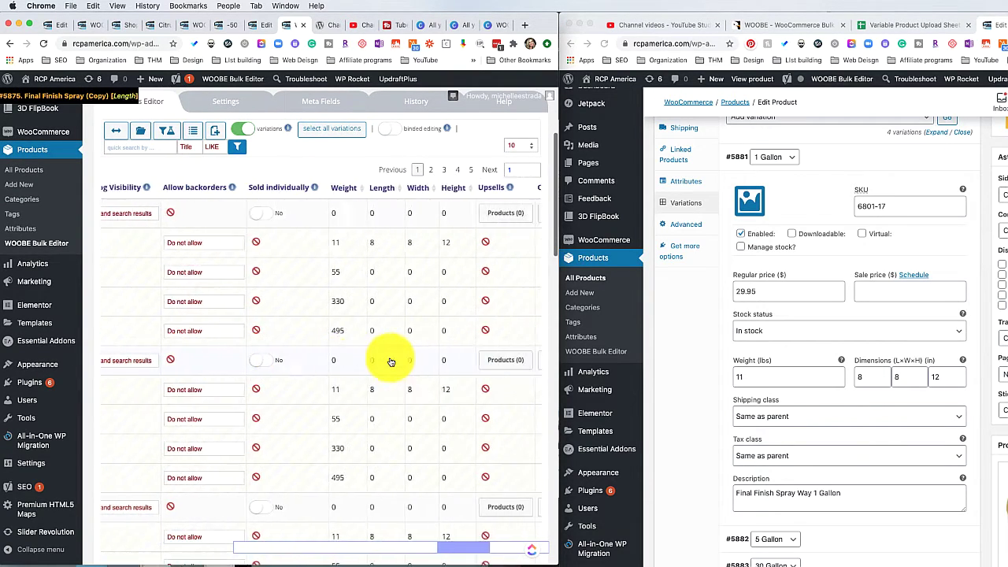
scroll(389, 360, "right", 4)
scroll(389, 360, "left", 12)
scroll(391, 361, "left", 3)
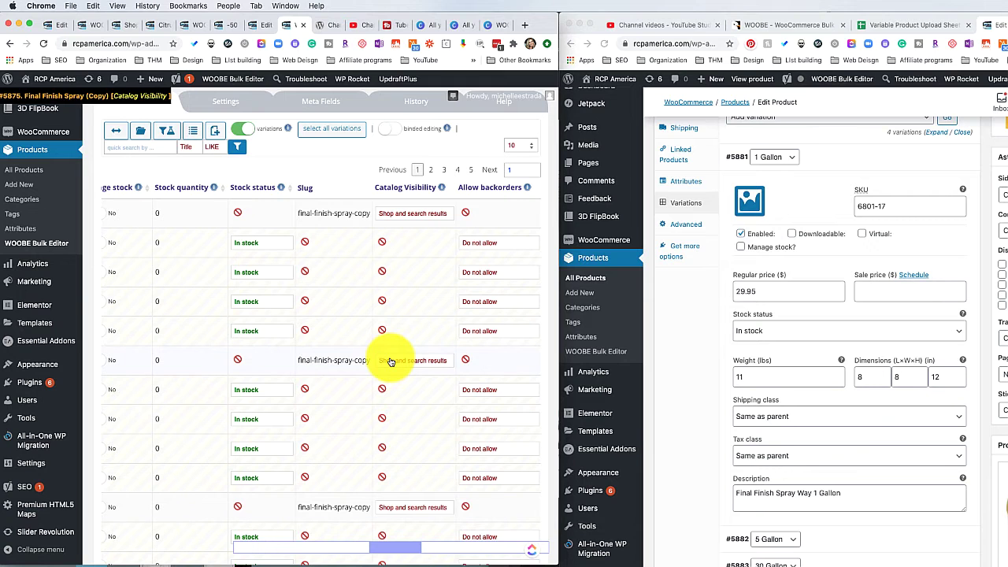
scroll(266, 307, "left", 10)
Switch to the WOOBE plugin page on CodeCanyon and look through its item details.
left_click(874, 24)
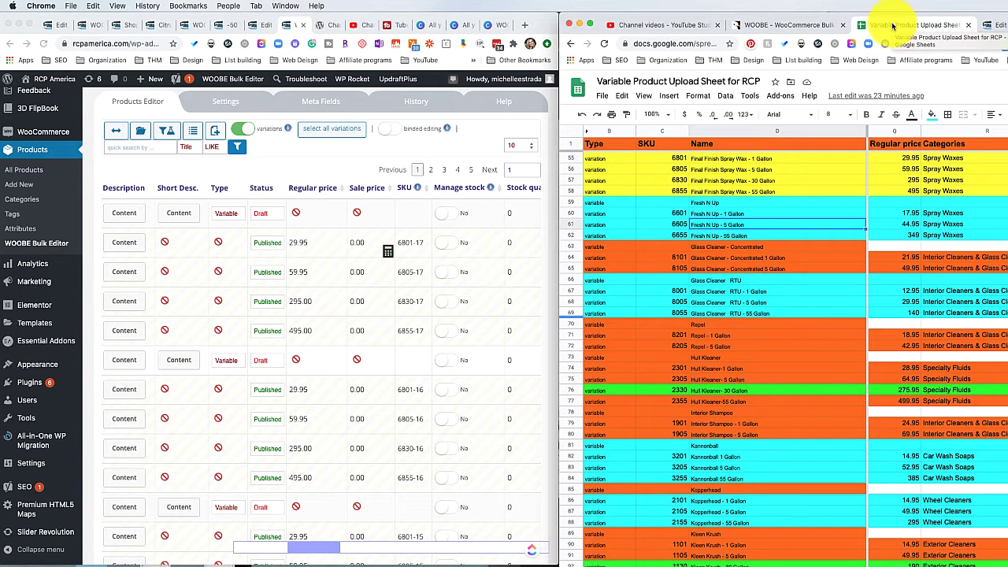
left_click(771, 25)
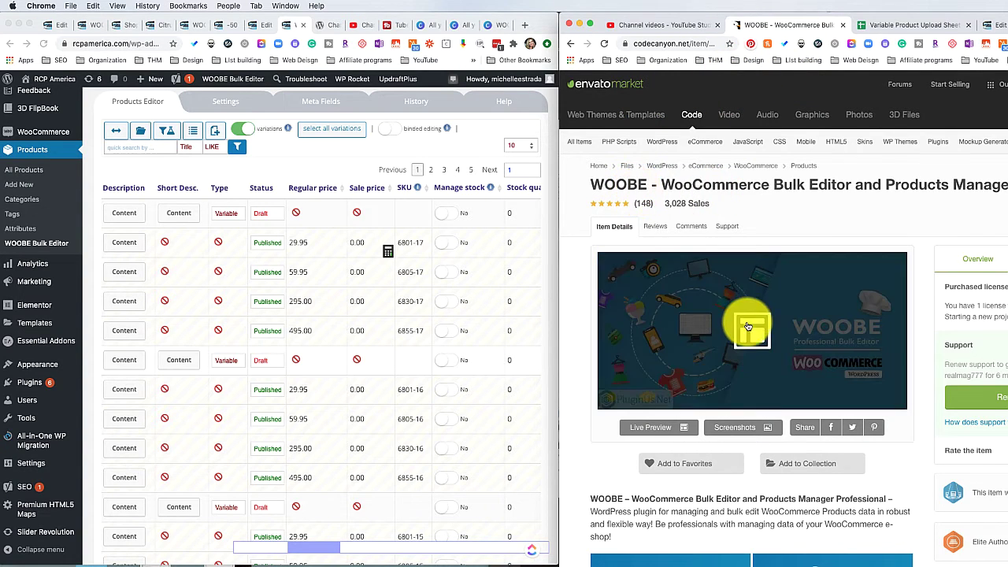
scroll(744, 315, "down", 10)
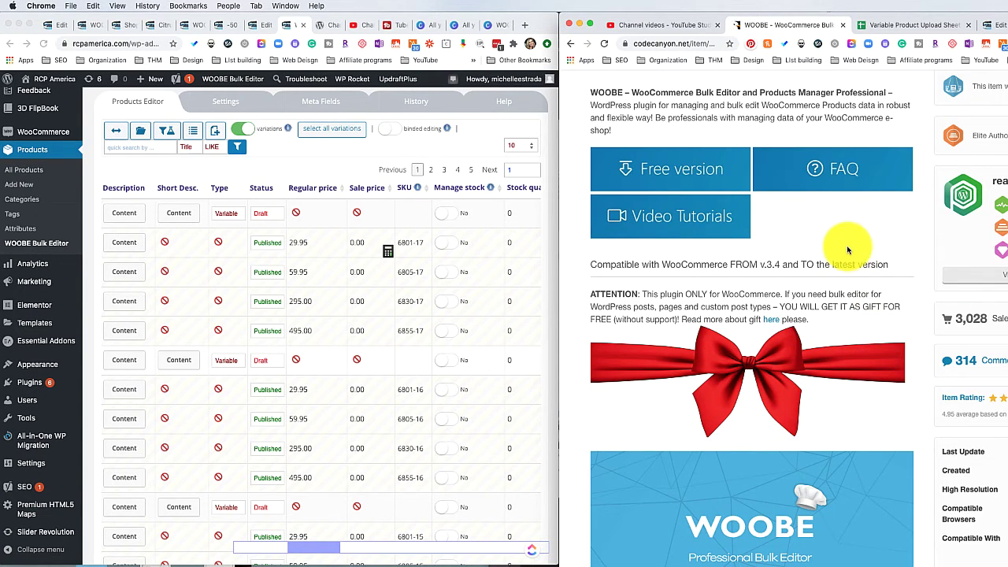
scroll(844, 239, "up", 7)
scroll(843, 239, "up", 3)
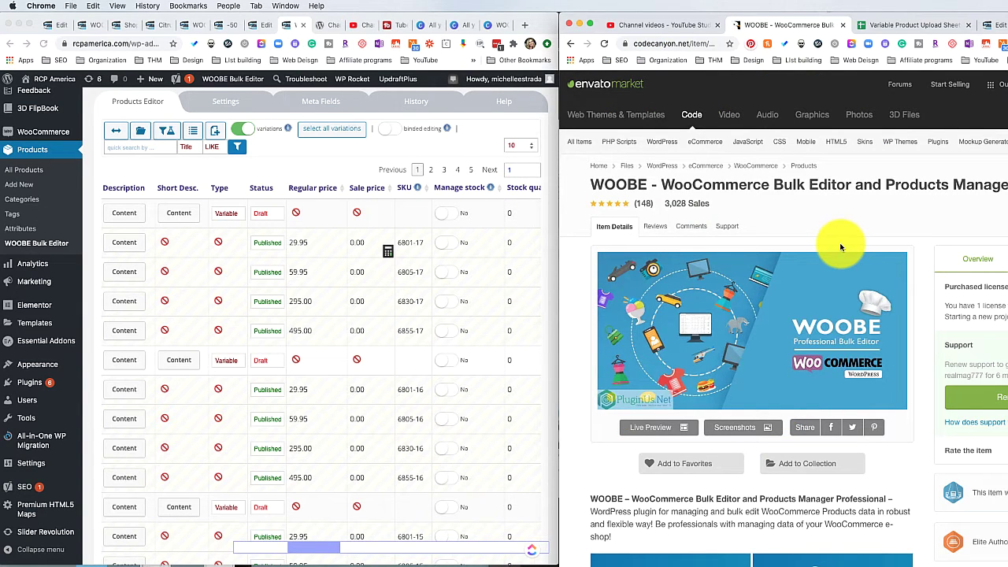
scroll(839, 313, "down", 3)
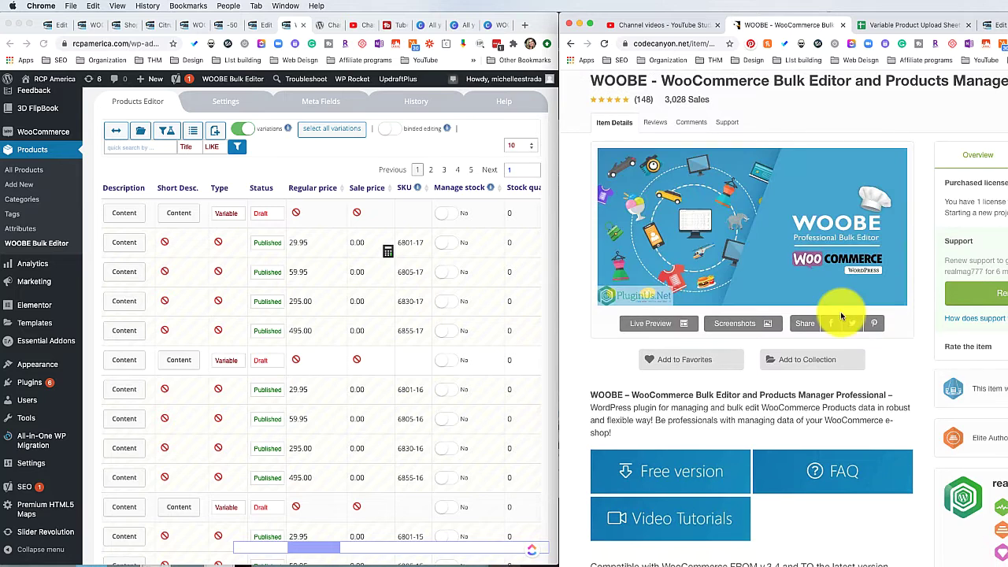
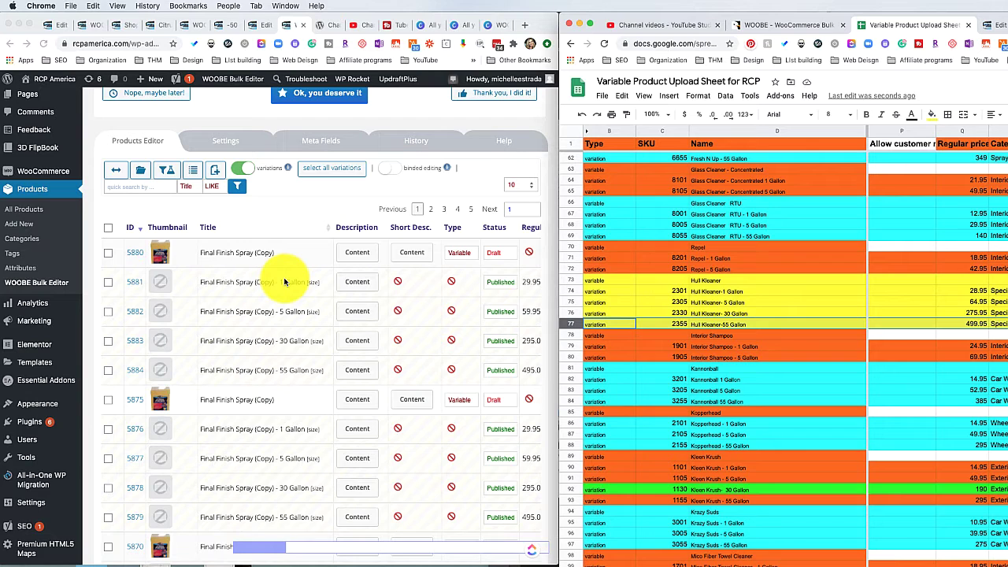
Enable binded editing and select the first Final Finish Spray (Copy) product, ID 5880, together with its four size variations.
left_click(385, 169)
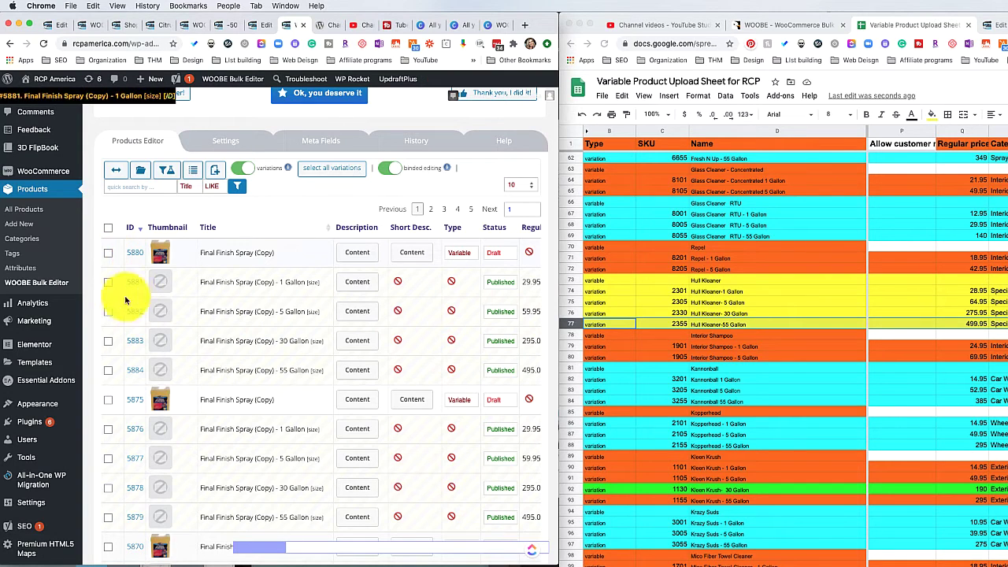
left_click(108, 253)
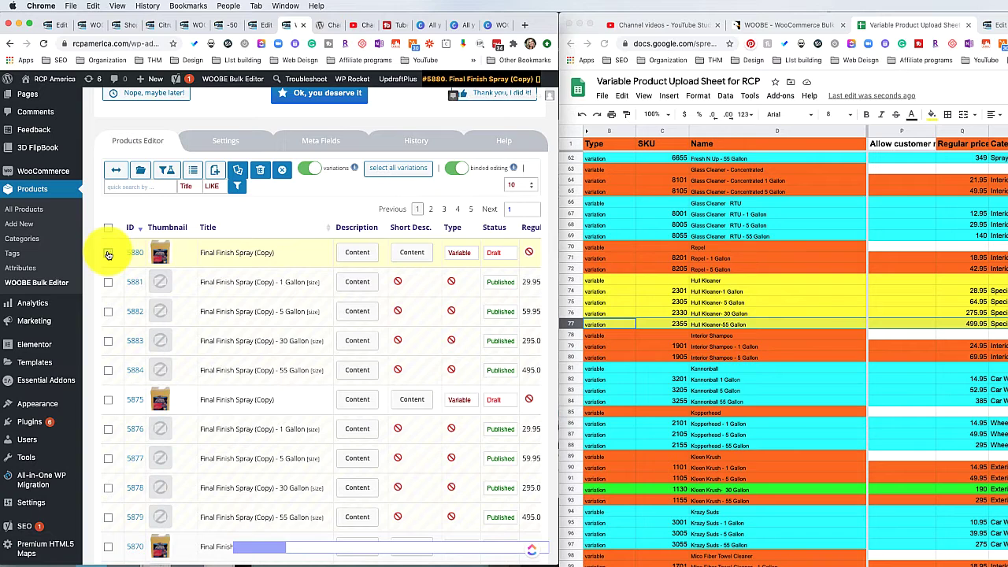
left_click(108, 254)
left_click(108, 371, "shift")
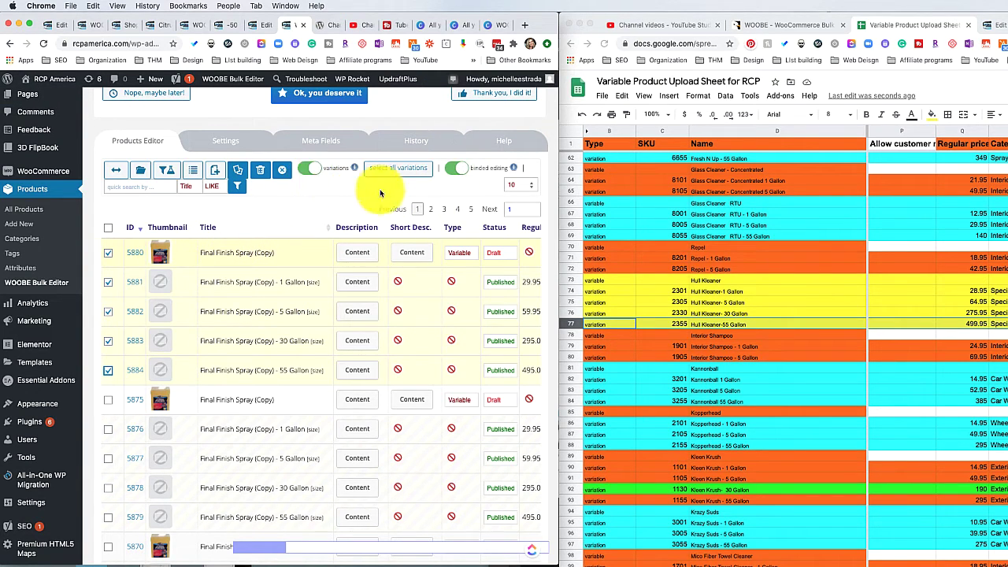
Change the title of the five selected rows to Hull Kleaner and turn binded editing off.
left_click(455, 171)
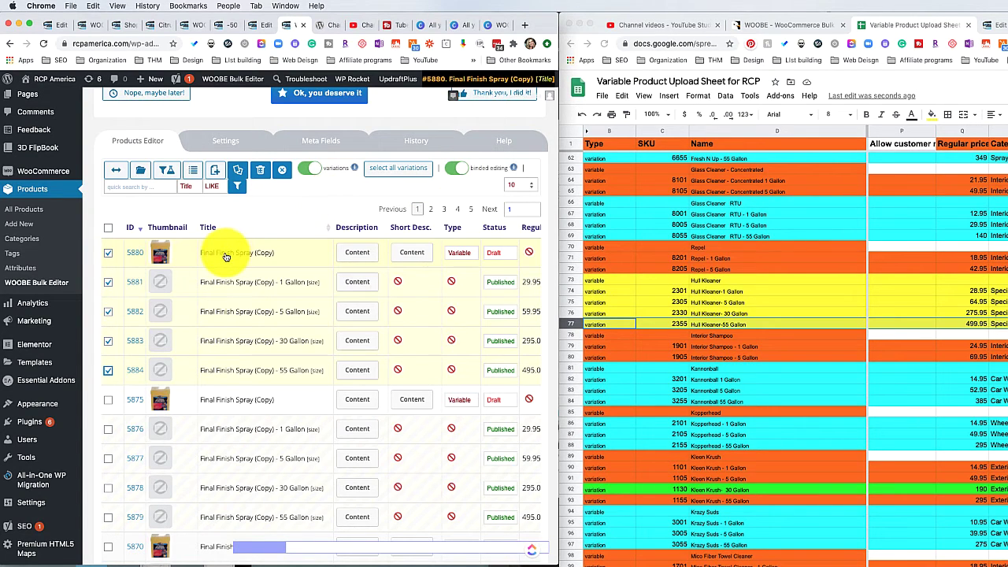
left_click(225, 252)
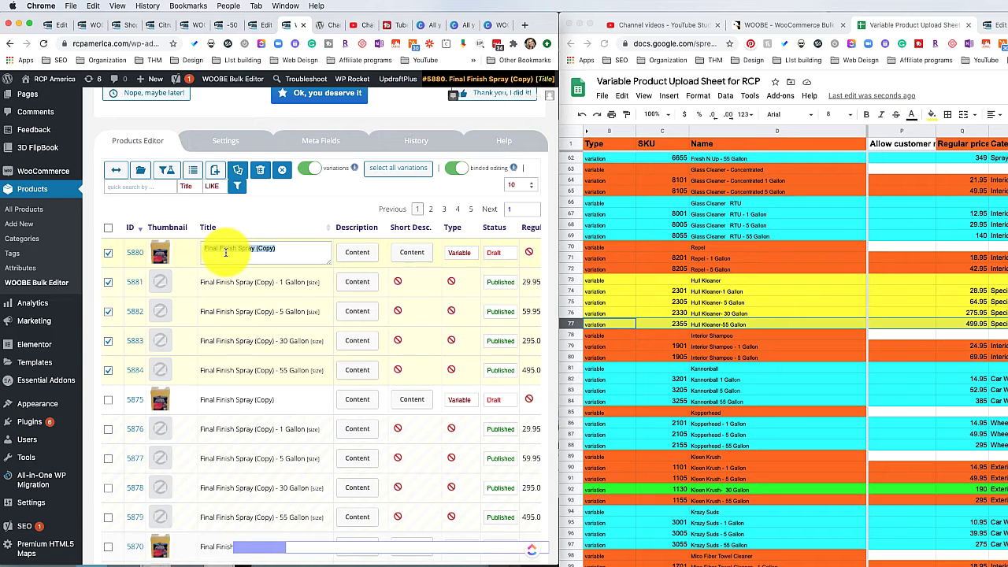
type("Hull Kleaner")
key("Return")
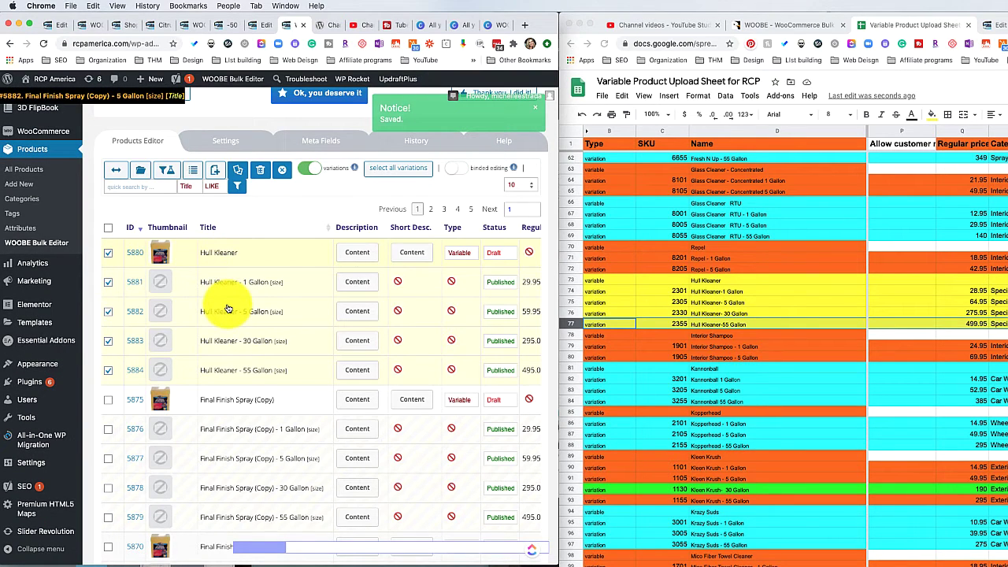
Change the 1 Gallon variation's description to Hull Kleaner 1 Gallon.
left_click(358, 282)
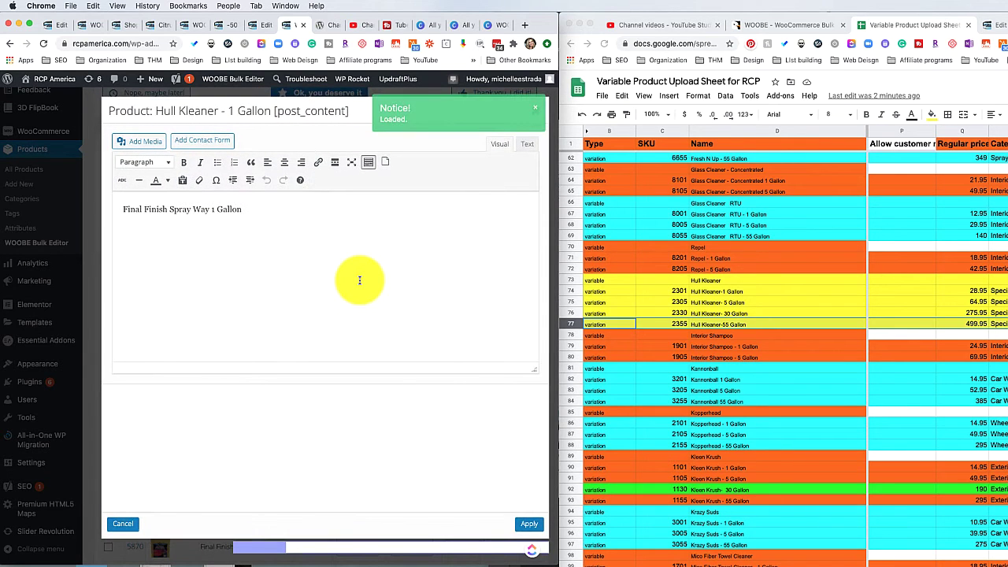
left_click_drag(191, 209, 124, 214)
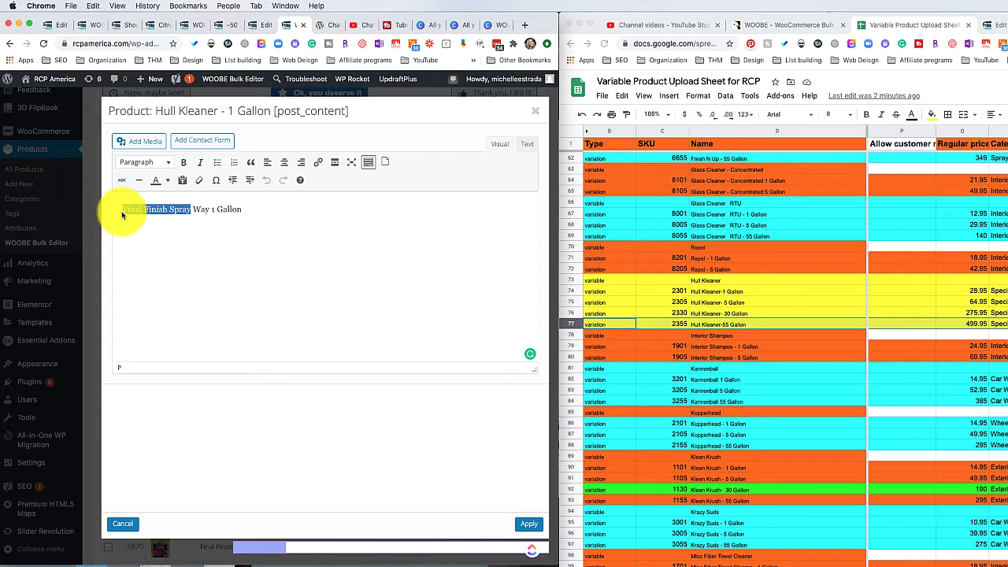
type("Hull Kleaner")
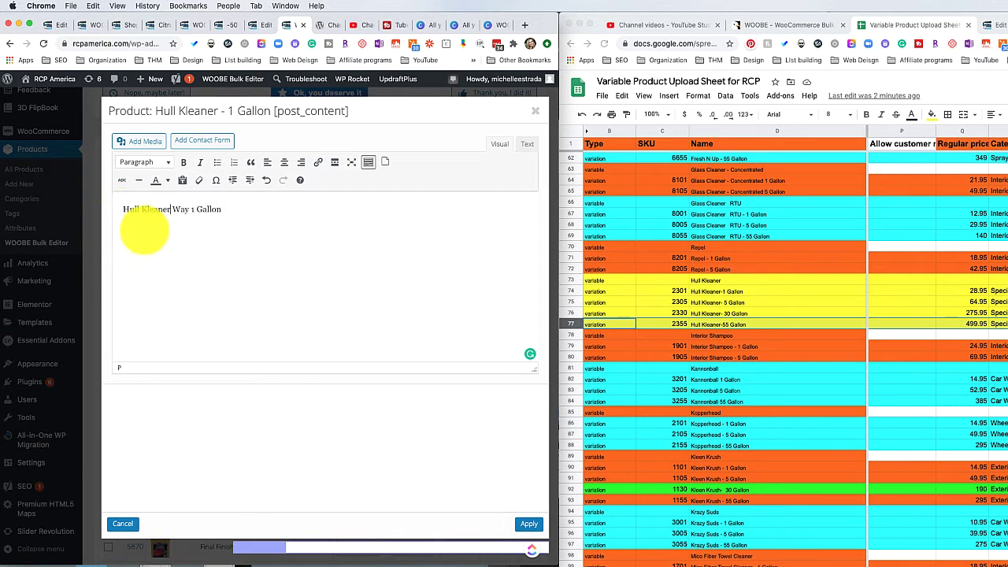
key("Right")
key("Right")
key("Right")
key("Right")
key("BackSpace")
key("BackSpace")
key("BackSpace")
key("Escape")
Set the regular prices of the Hull Kleaner 1, 5, 30 and 55 Gallon variations to 28.95, 64.95, 275.95 and 499.95.
left_click(385, 312)
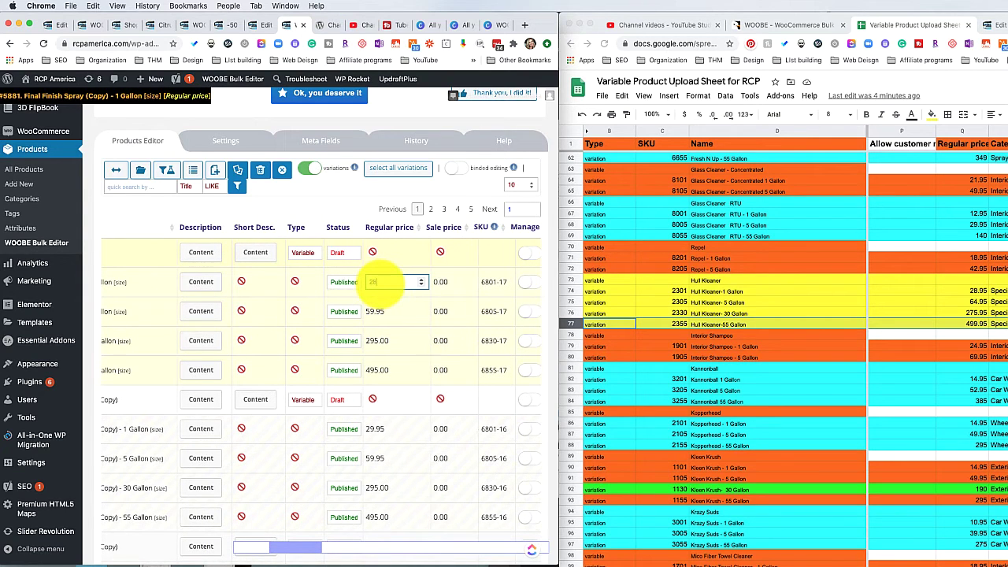
type("64")
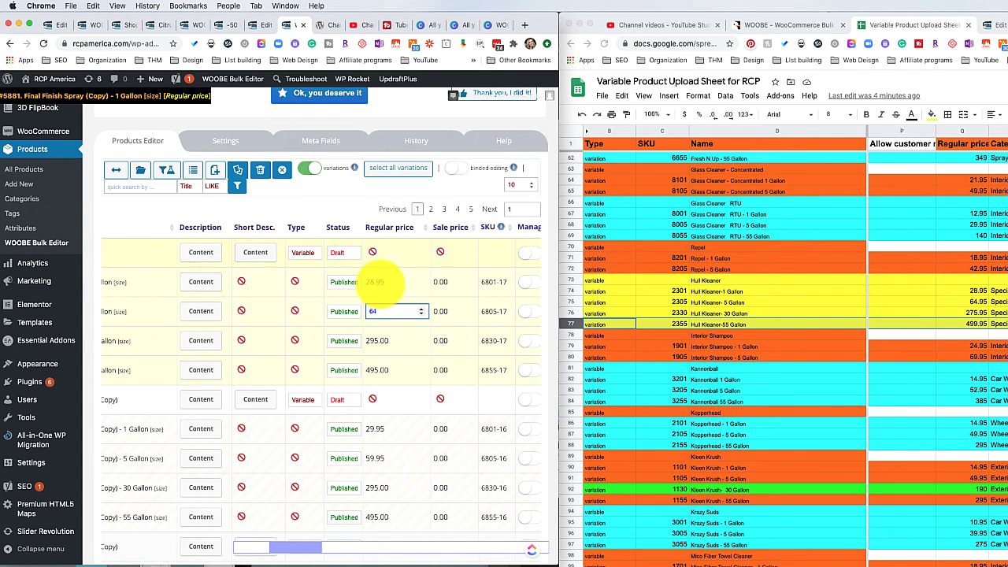
type(".95")
key("Return")
type("275.95")
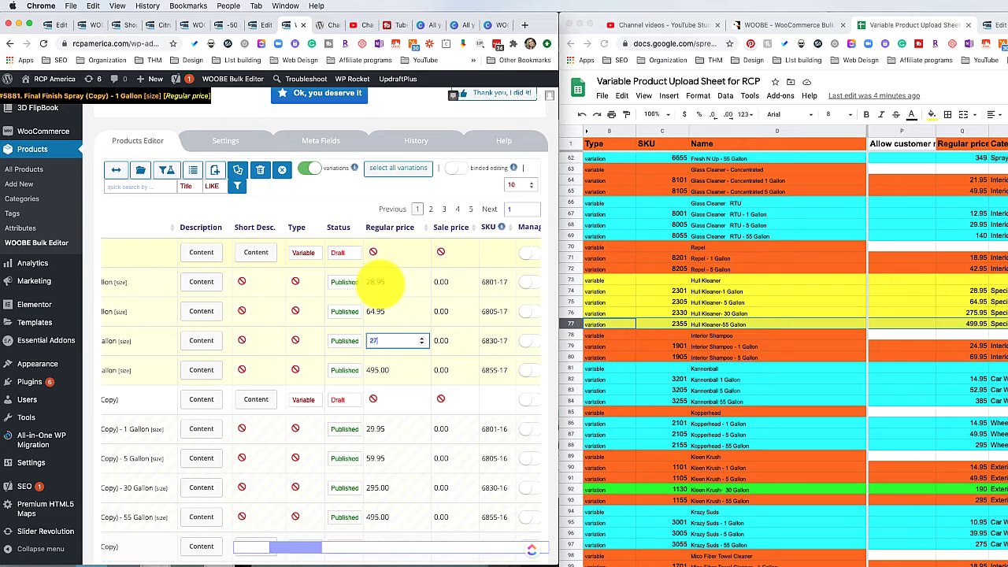
key("Return")
type("499.95")
key("Return")
Set the SKUs of the Hull Kleaner 1, 5, 30 and 55 Gallon variations to 2301, 2305, 2330 and 2355.
left_click(490, 282)
type("2301")
key("Return")
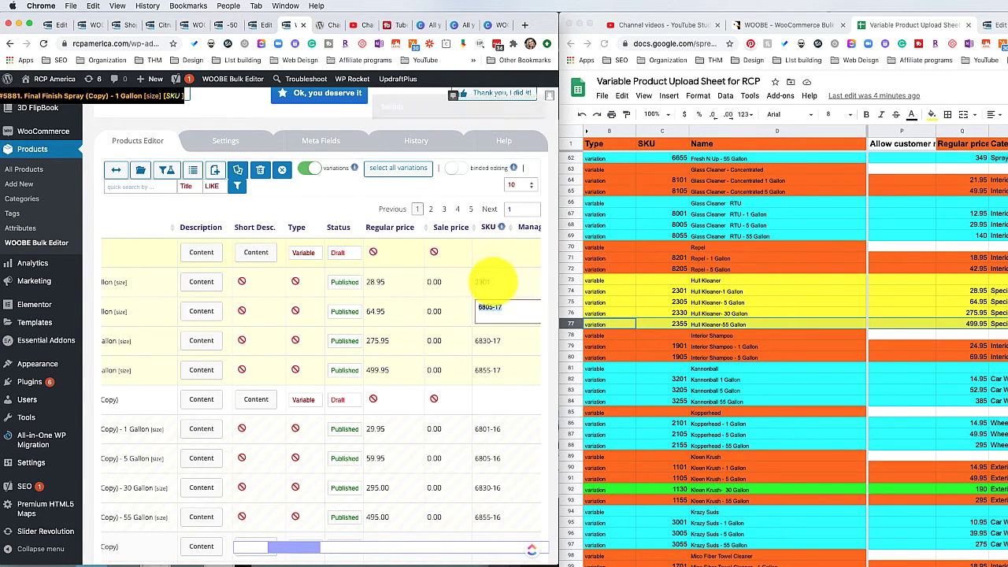
type("2305")
key("Return")
type("2330")
key("Return")
type("2355")
key("Return")
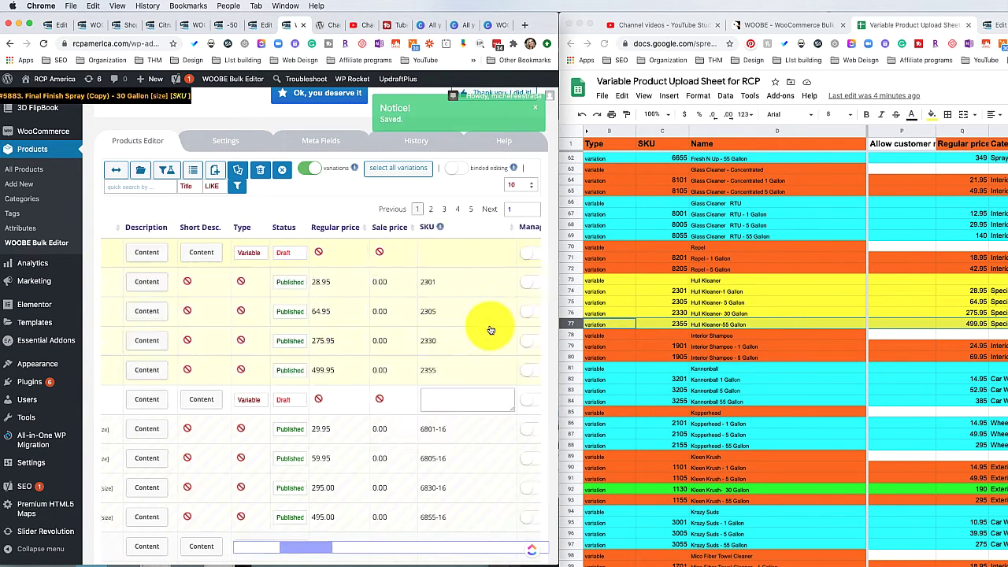
Assign the parent Hull Kleaner product to the Specialty Fluids category.
scroll(441, 299, "right", 5)
scroll(394, 252, "right", 10)
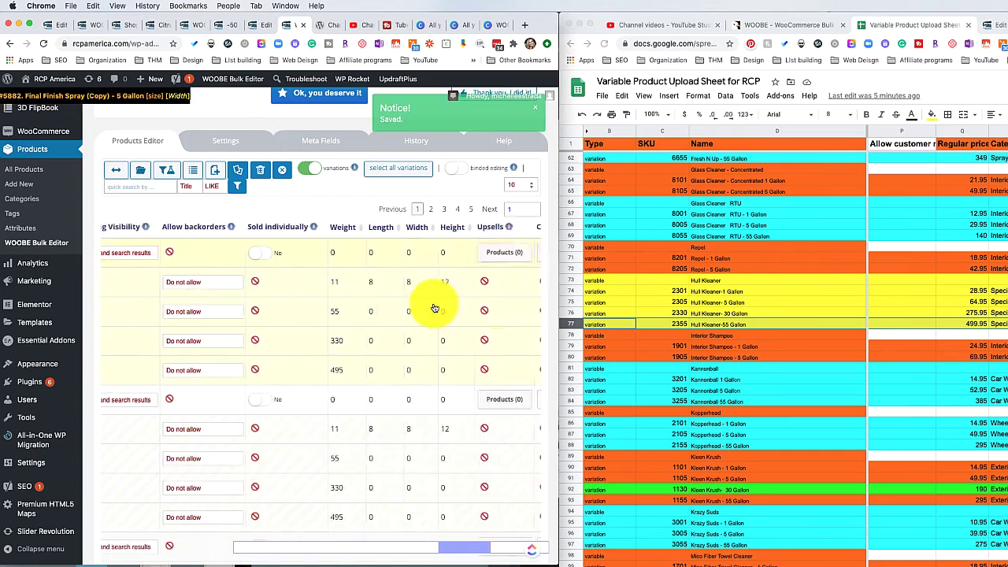
scroll(872, 315, "right", 2)
left_click(437, 252)
scroll(113, 404, "down", 5)
left_click(112, 404)
left_click(531, 522)
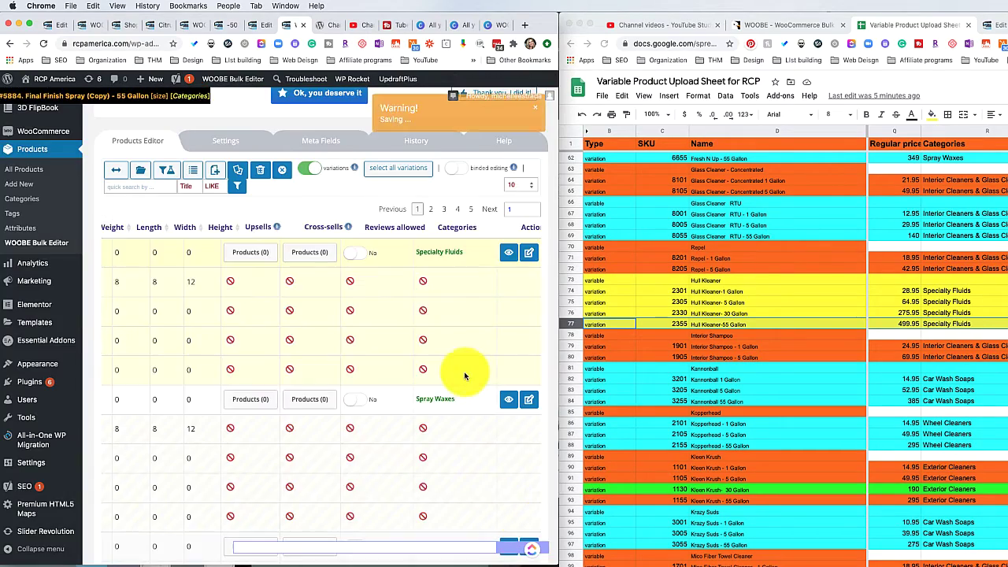
View the Hull Kleaner product page and check the description and price for the 1 Gallon and 55 Gallon sizes.
scroll(252, 365, "left", 5)
scroll(252, 364, "left", 5)
scroll(252, 364, "right", 10)
left_click(504, 252)
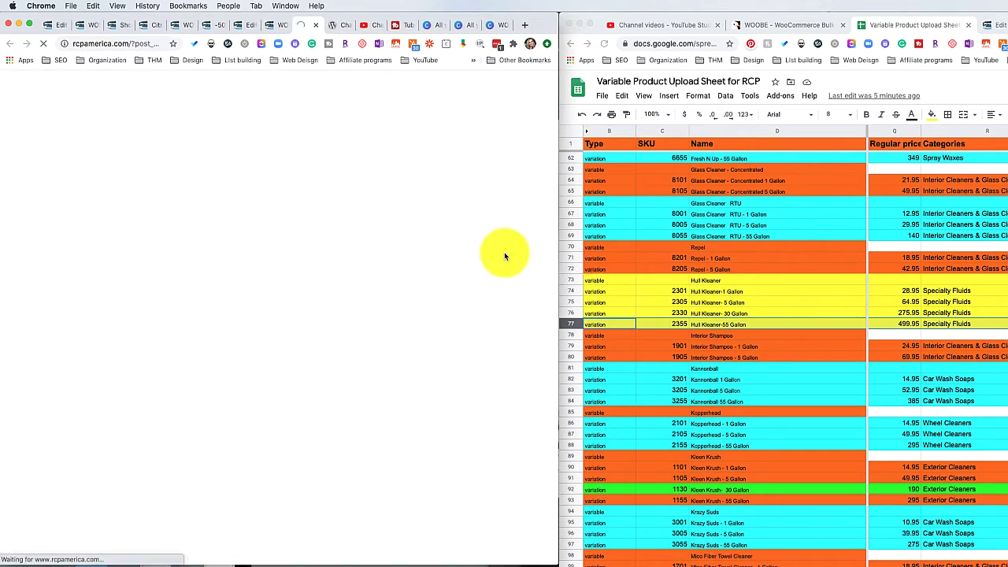
left_click(355, 293)
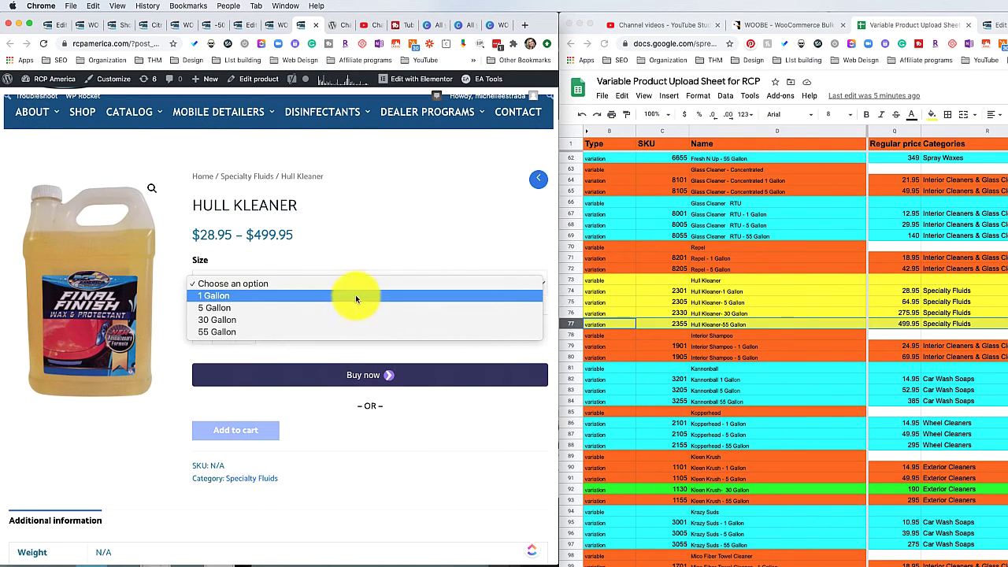
left_click(340, 298)
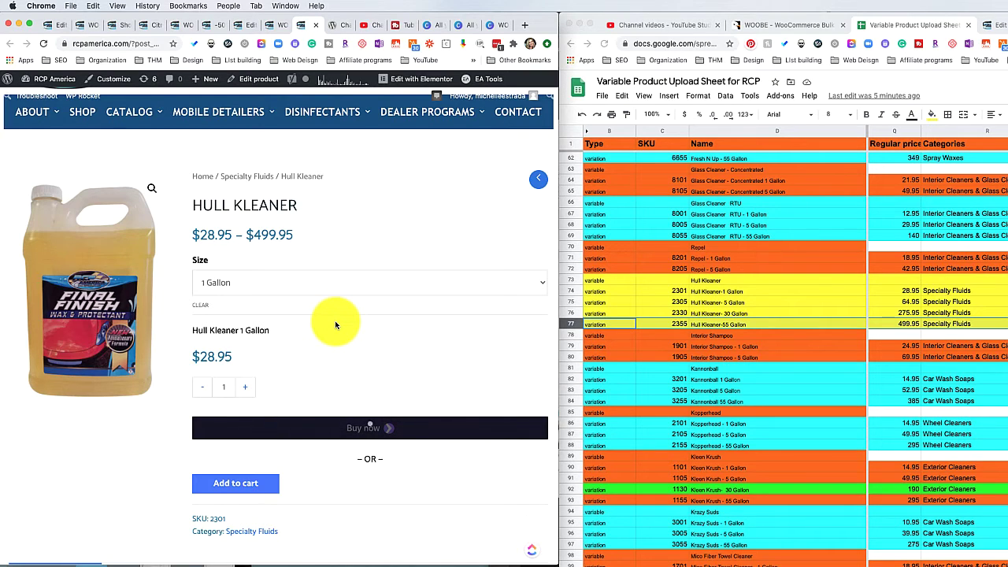
left_click(275, 287)
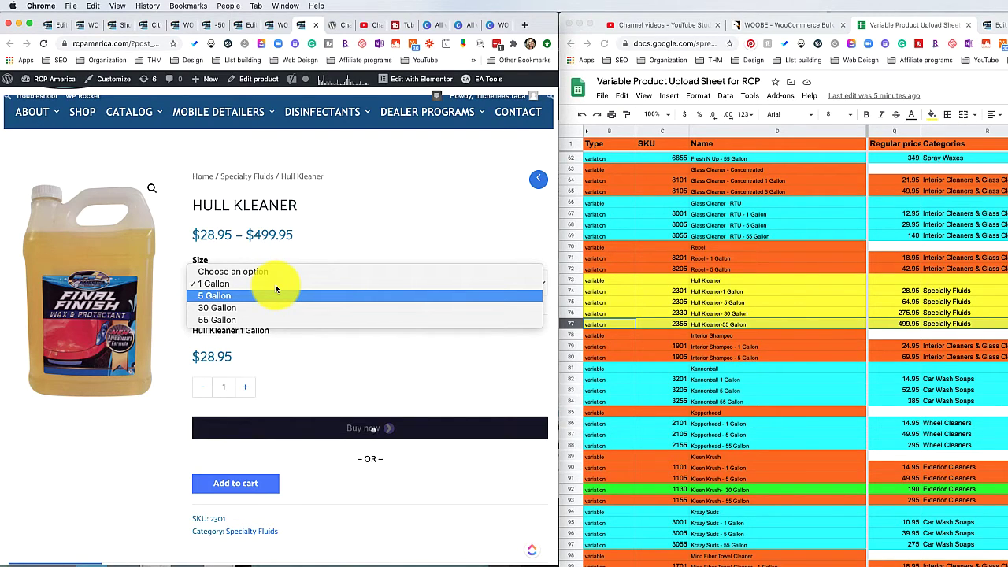
left_click(296, 320)
scroll(308, 339, "up", 1)
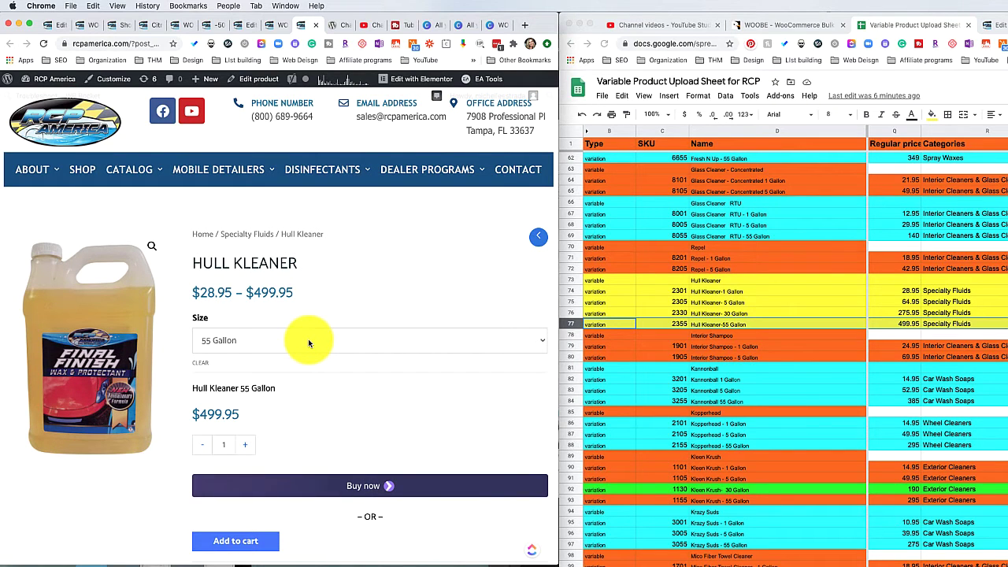
Return to the bulk editor and look over the product rows' status, price and stock columns, opening Hull Kleaner's stock quantity.
mouse_move(42, 85)
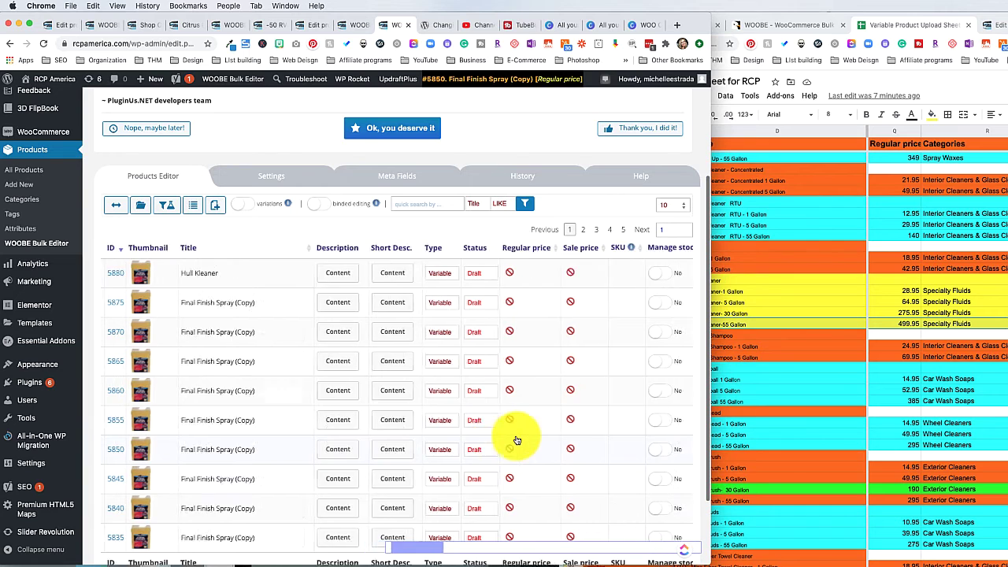
scroll(516, 440, "right", 5)
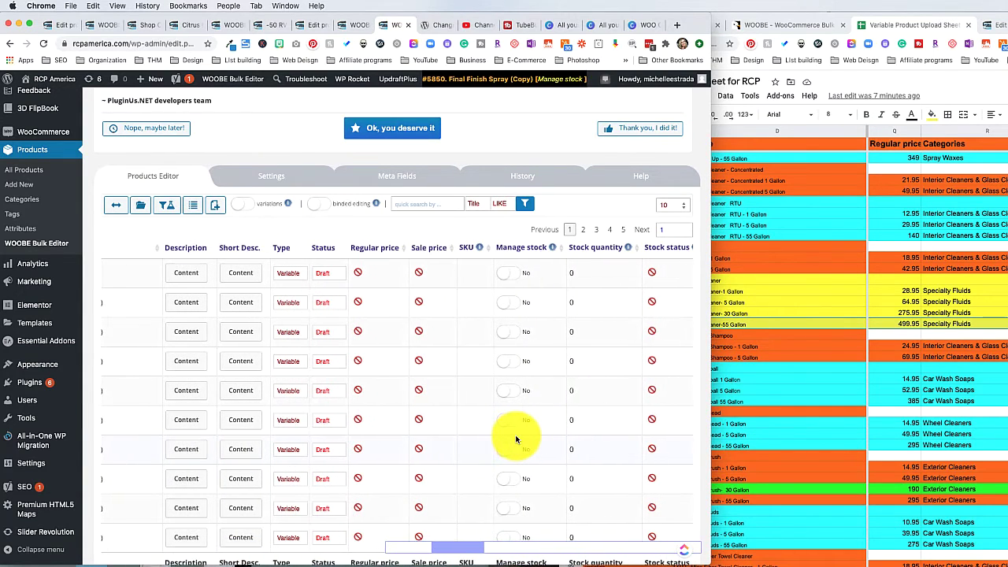
left_click(573, 276)
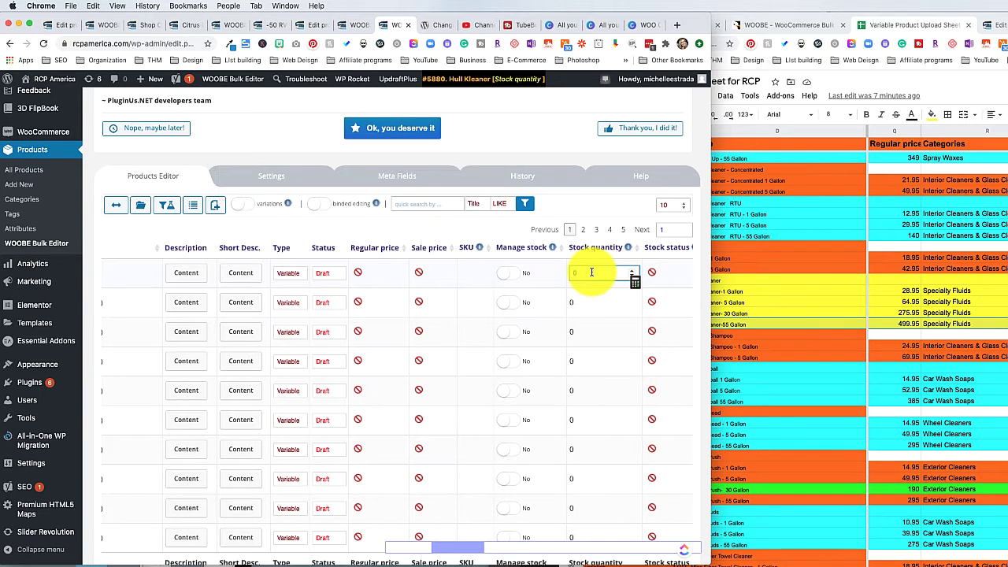
scroll(436, 347, "down", 1)
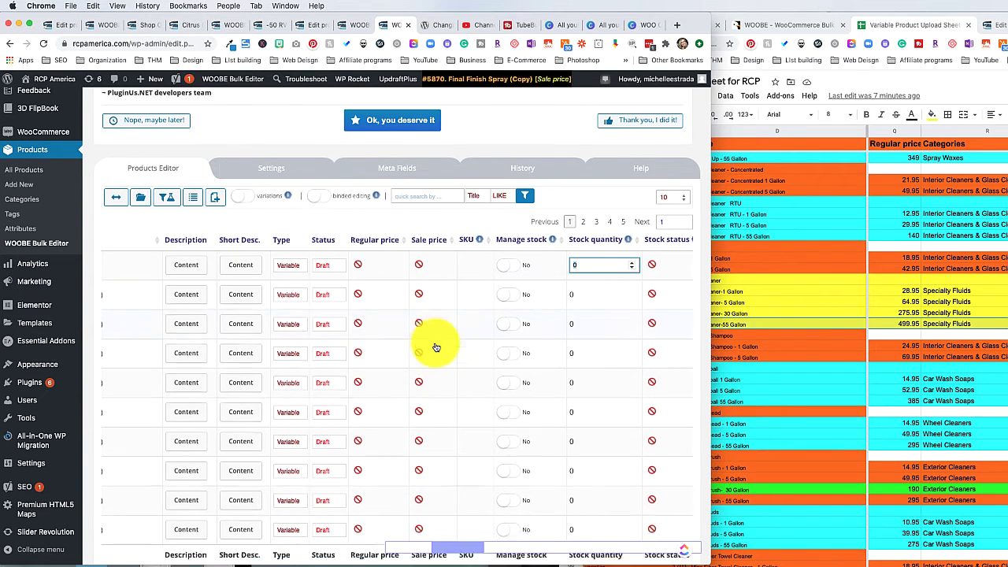
scroll(437, 348, "up", 5)
scroll(373, 447, "left", 2)
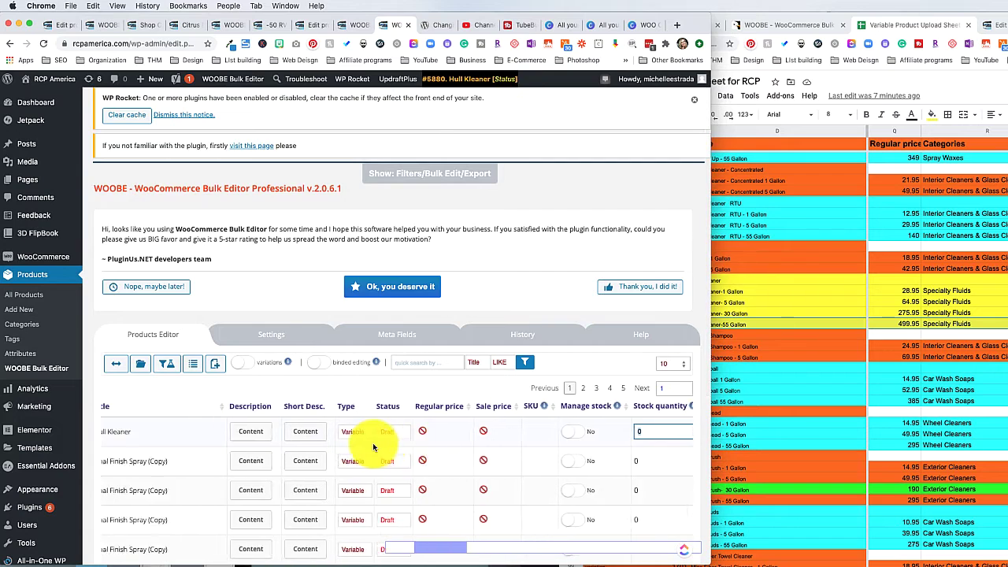
scroll(373, 447, "left", 2)
scroll(454, 263, "down", 3)
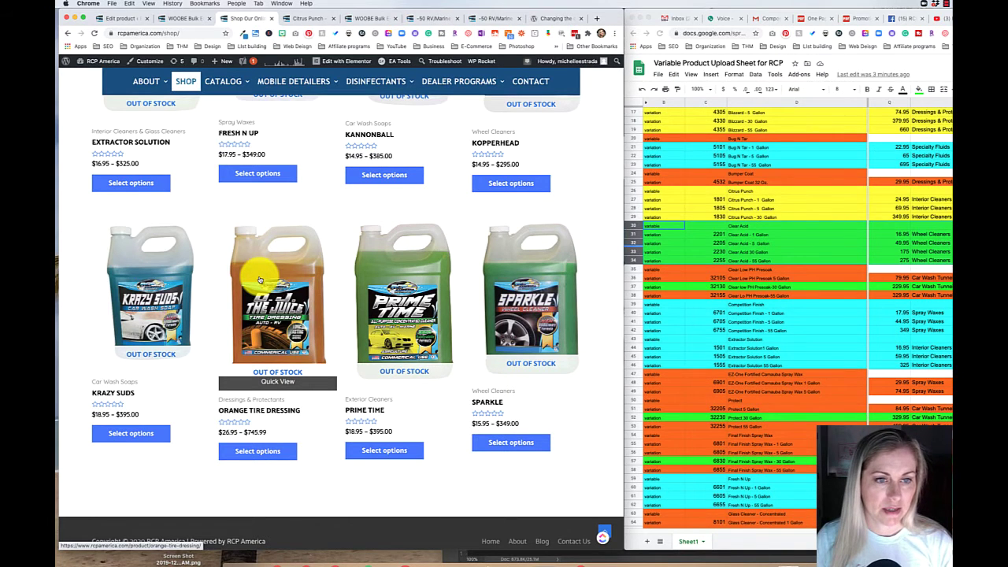
Look through the product listings on the store's shop page, checking their images, categories and price ranges.
scroll(259, 280, "up", 5)
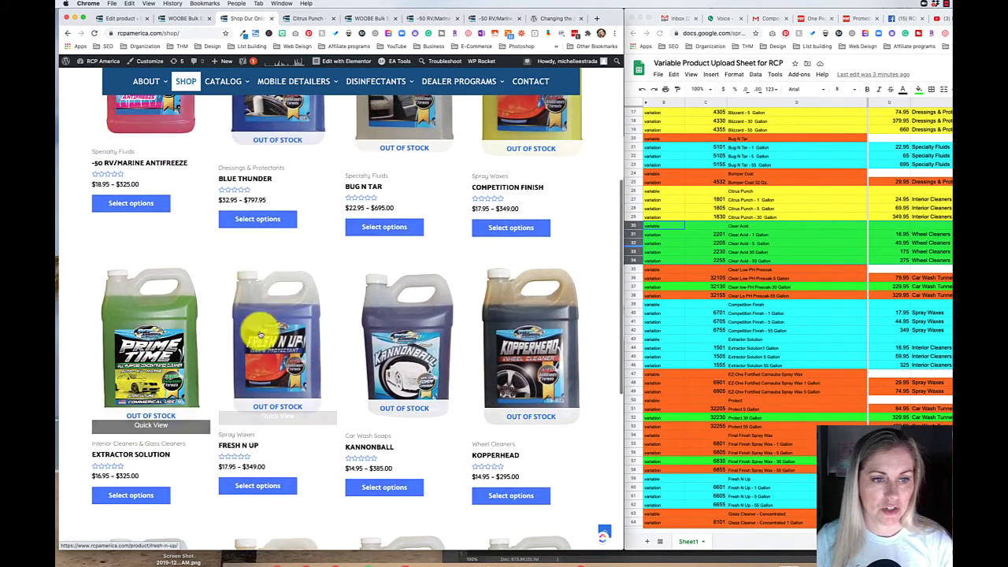
scroll(465, 327, "up", 3)
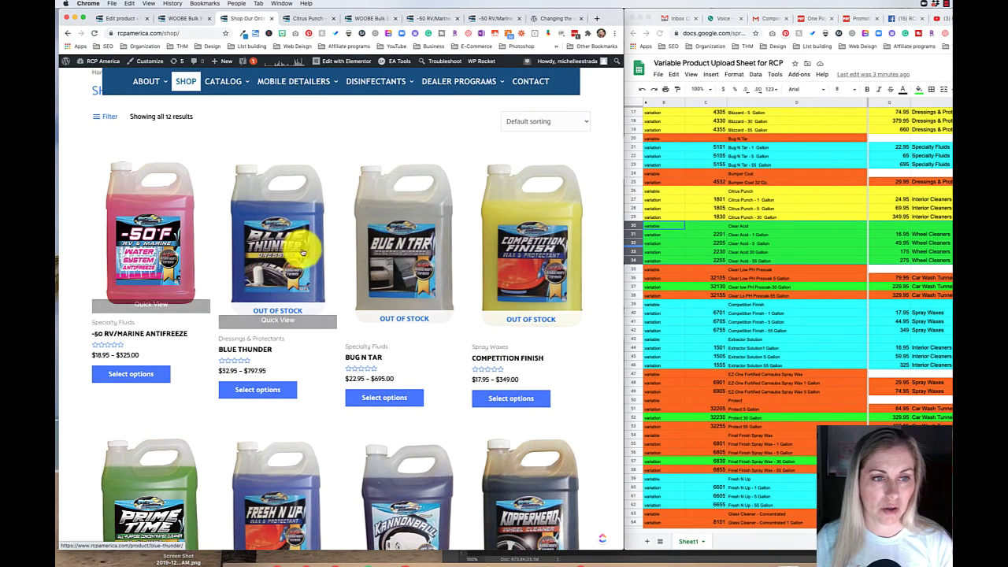
scroll(509, 298, "down", 4)
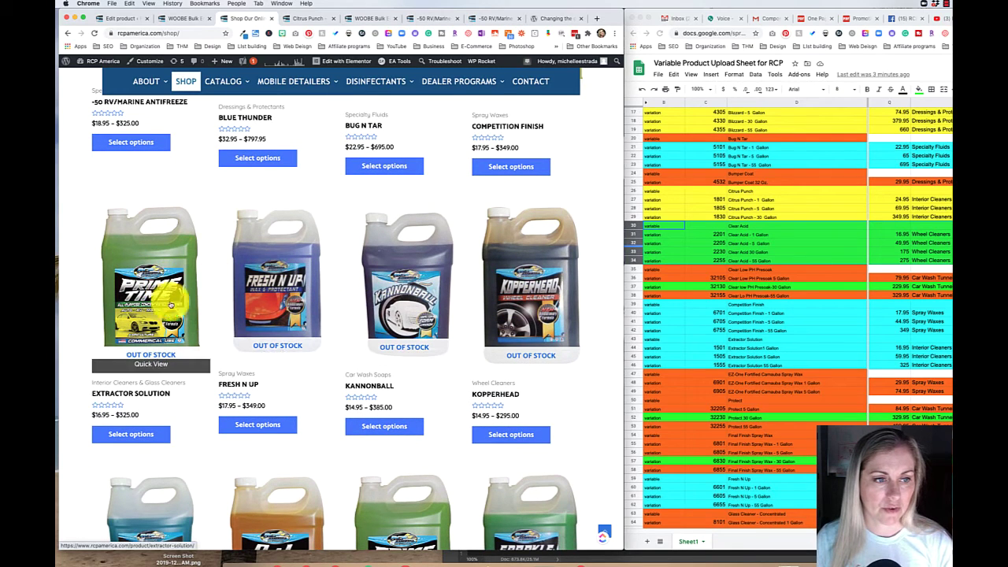
scroll(207, 370, "down", 1)
scroll(207, 371, "down", 1)
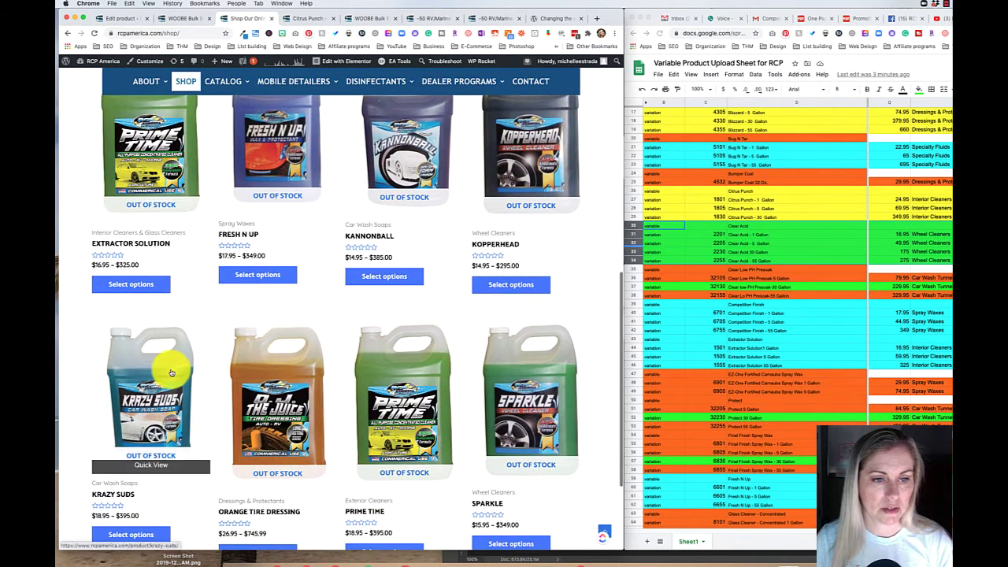
scroll(411, 404, "down", 2)
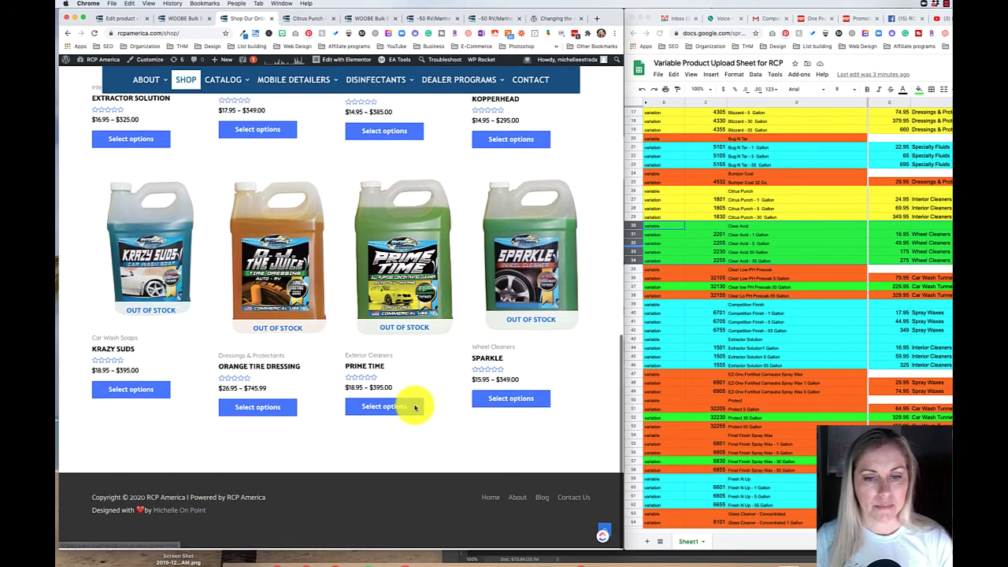
scroll(415, 407, "up", 2)
scroll(415, 407, "up", 6)
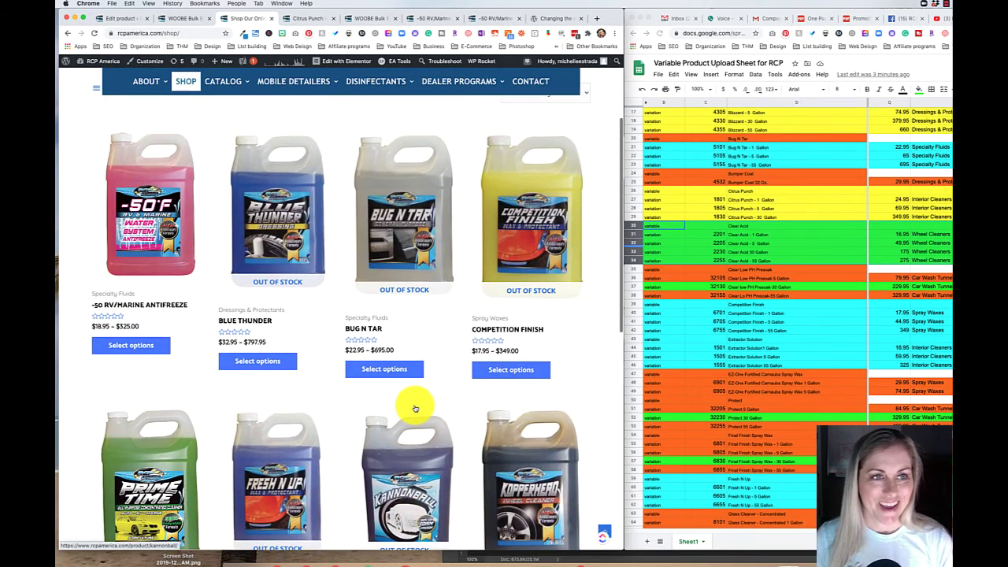
scroll(415, 407, "down", 1)
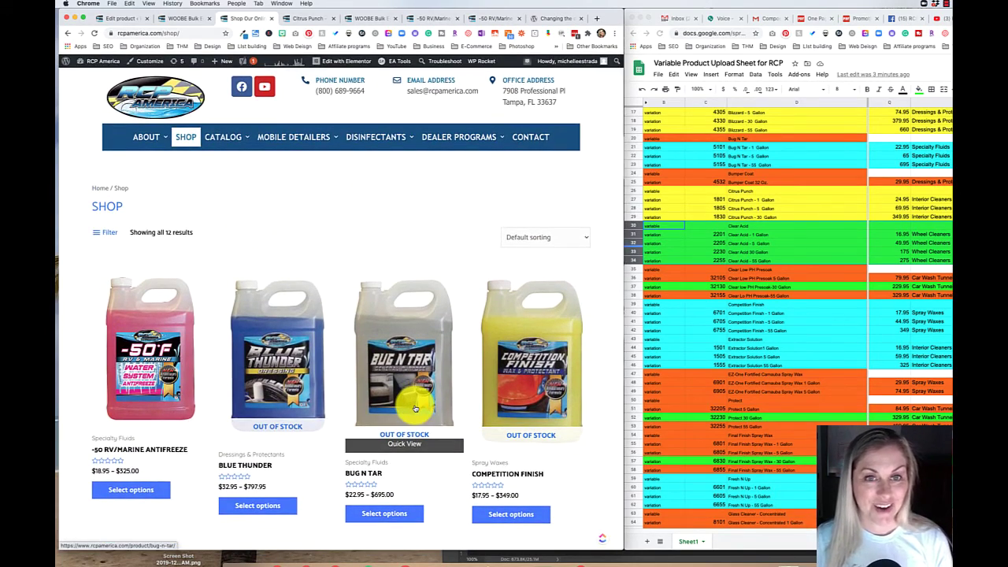